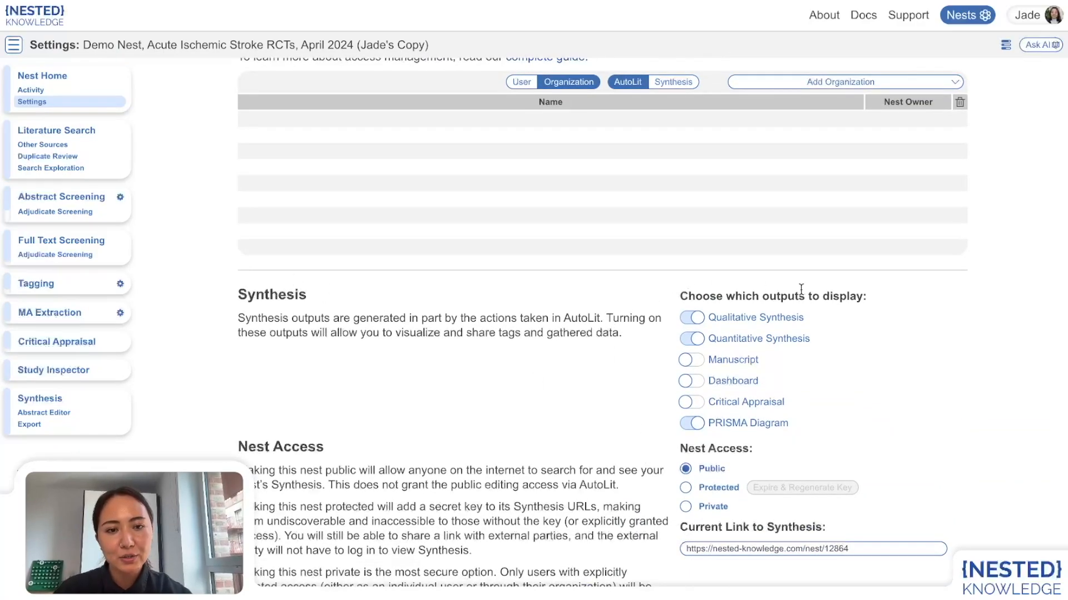
Step: Enable the Dashboard synthesis output and open the Dashboard Editor
left_click(688, 382)
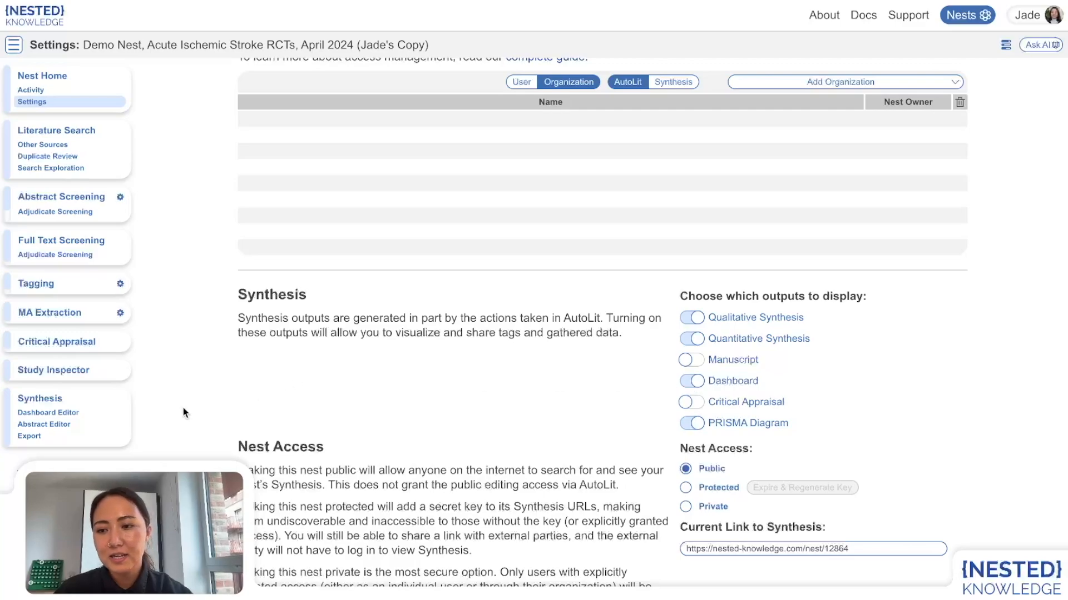
left_click(32, 417)
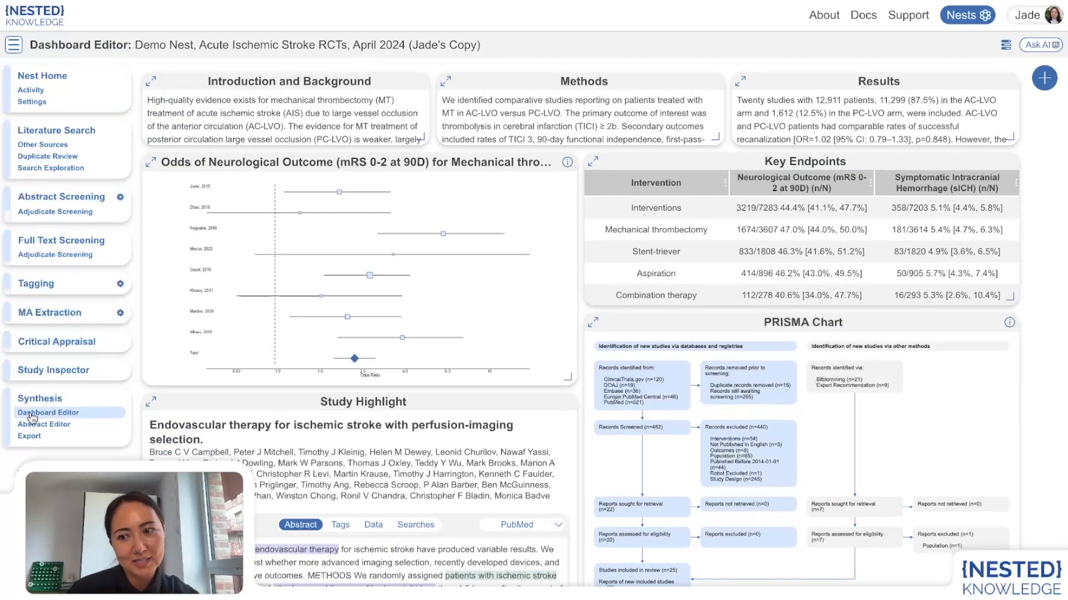
Step: Open the add-element menu and inspect the edit dialogs of the Introduction and Background and forest plot widgets
mouse_move(625, 303)
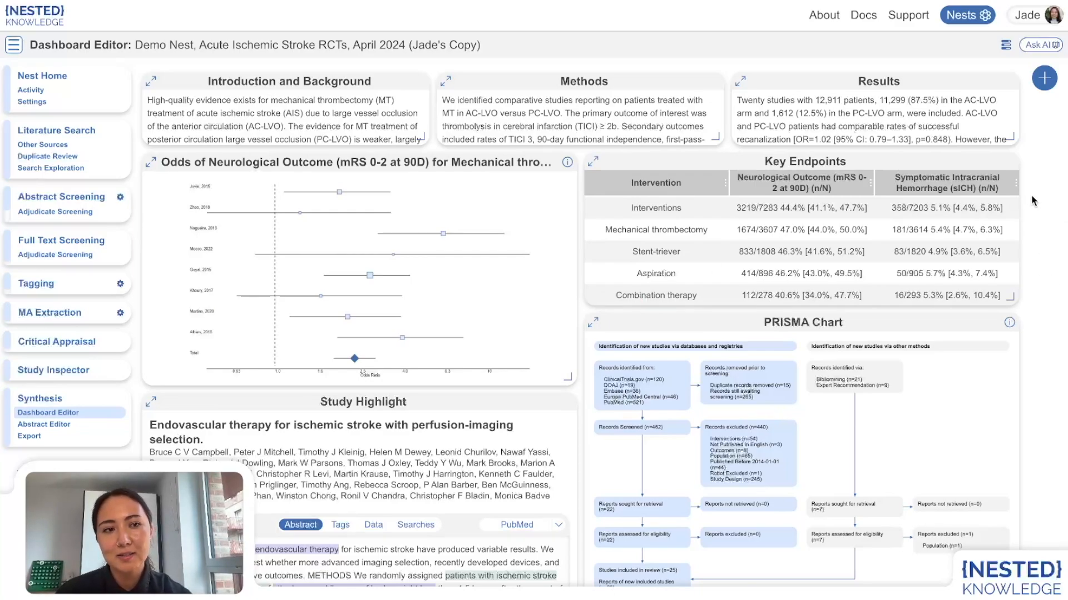
left_click(1044, 79)
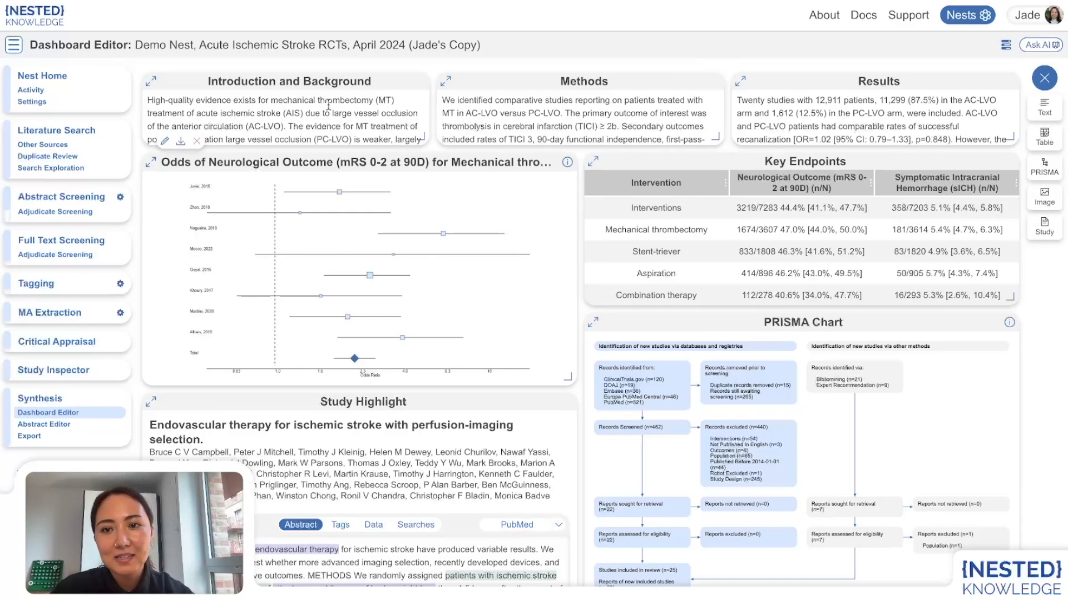
left_click(165, 141)
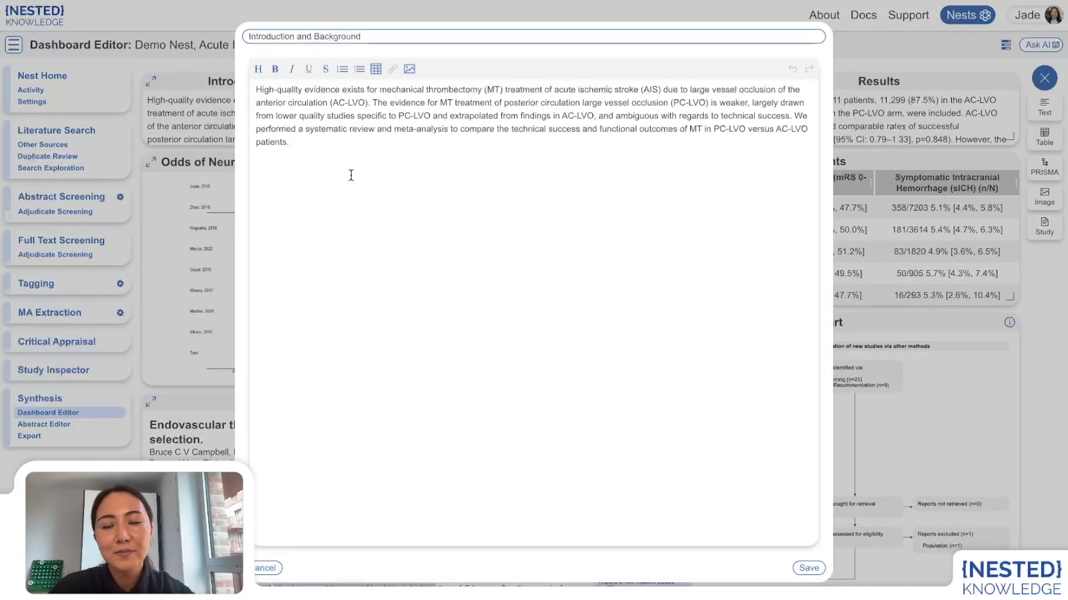
left_click(211, 180)
mouse_move(147, 327)
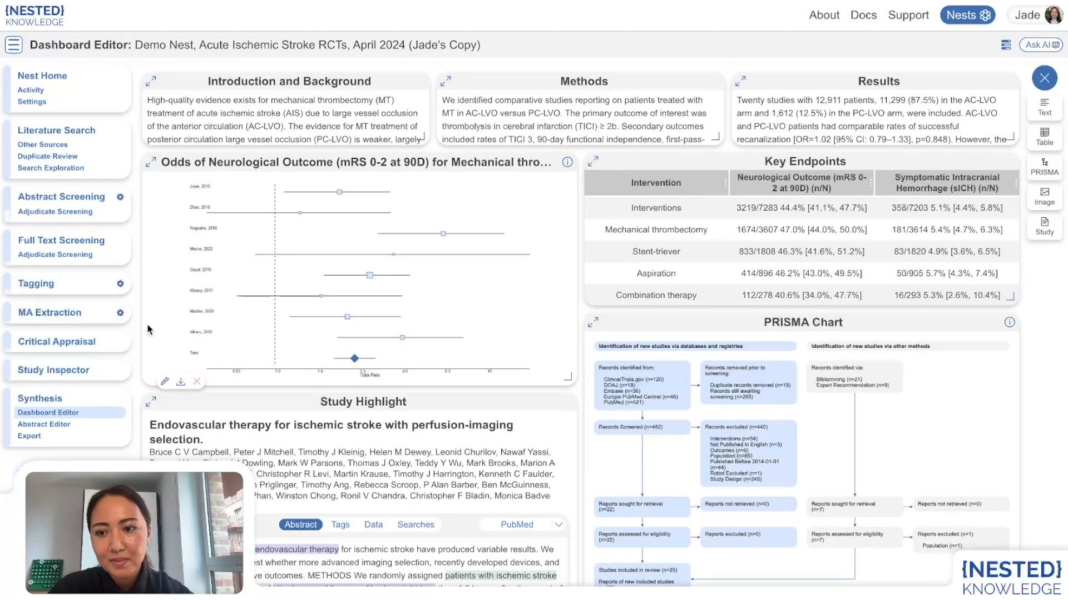
left_click(164, 382)
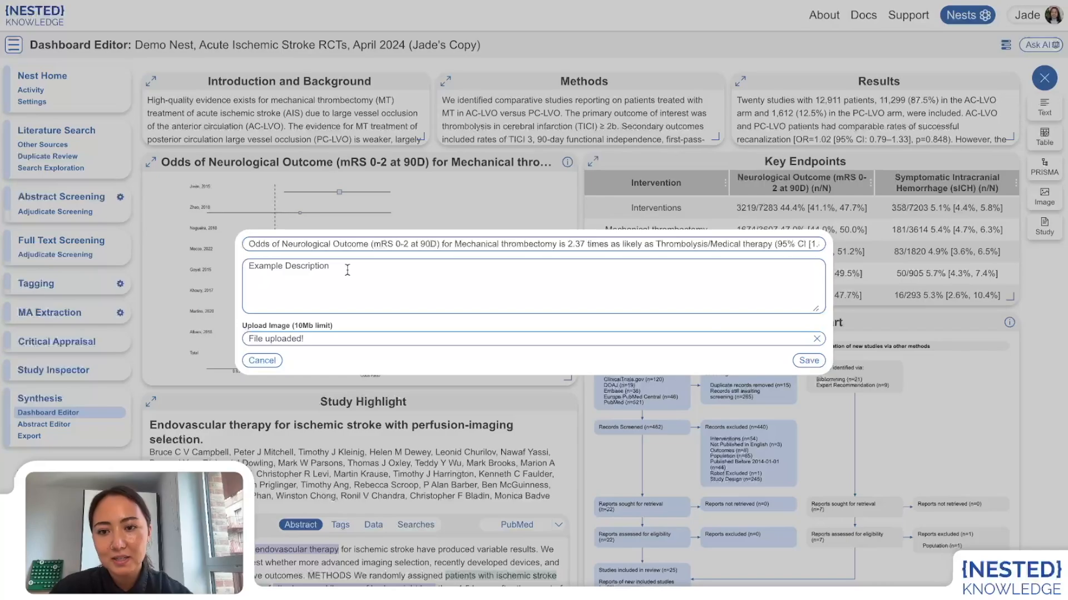
left_click(339, 415)
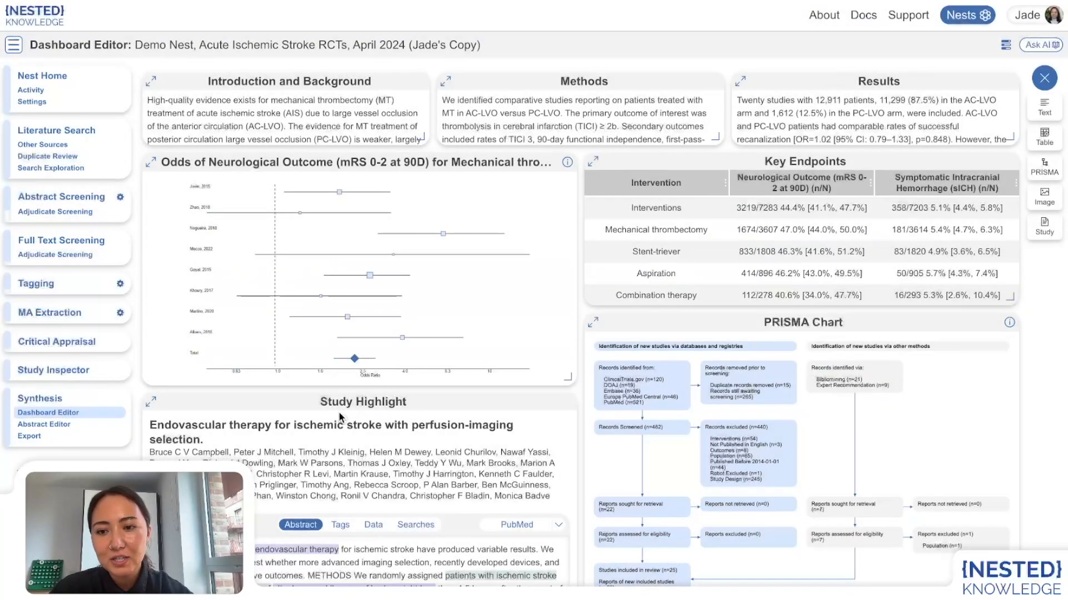
Step: Scroll through the dashboard and open the PRISMA Chart widget's settings without changing them
mouse_move(566, 167)
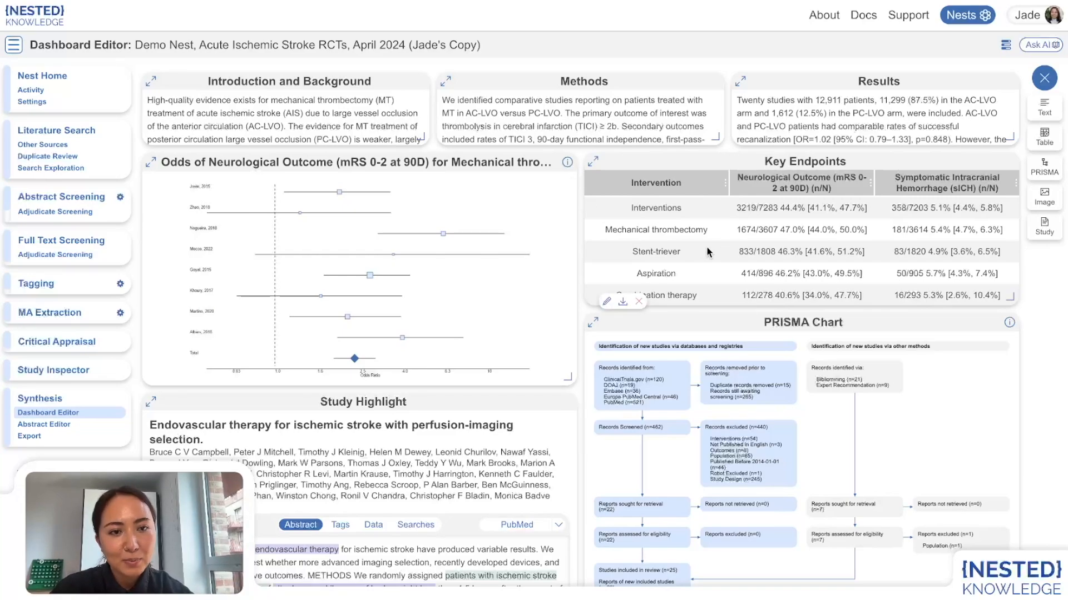
scroll(706, 253, "down", 1)
scroll(705, 256, "up", 1)
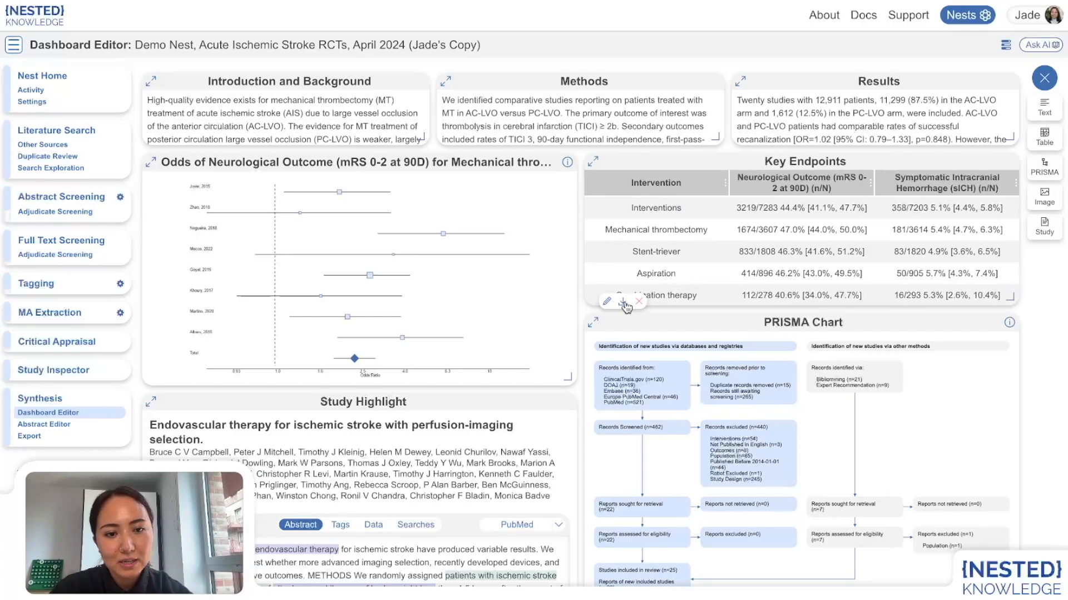
scroll(628, 307, "down", 1)
scroll(627, 308, "down", 3)
scroll(629, 306, "up", 1)
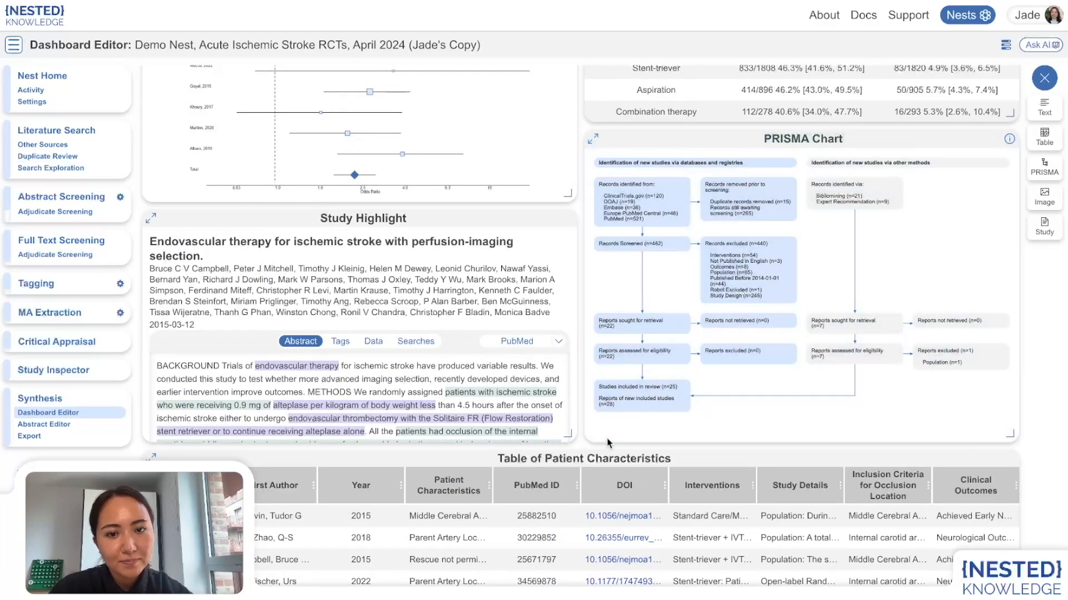
left_click(606, 442)
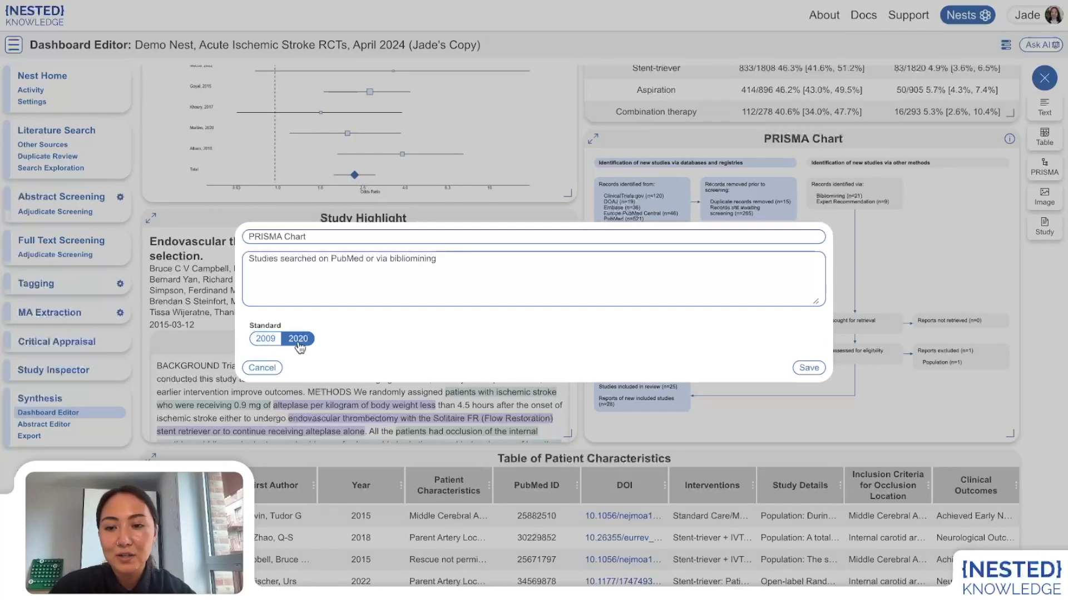
left_click(408, 417)
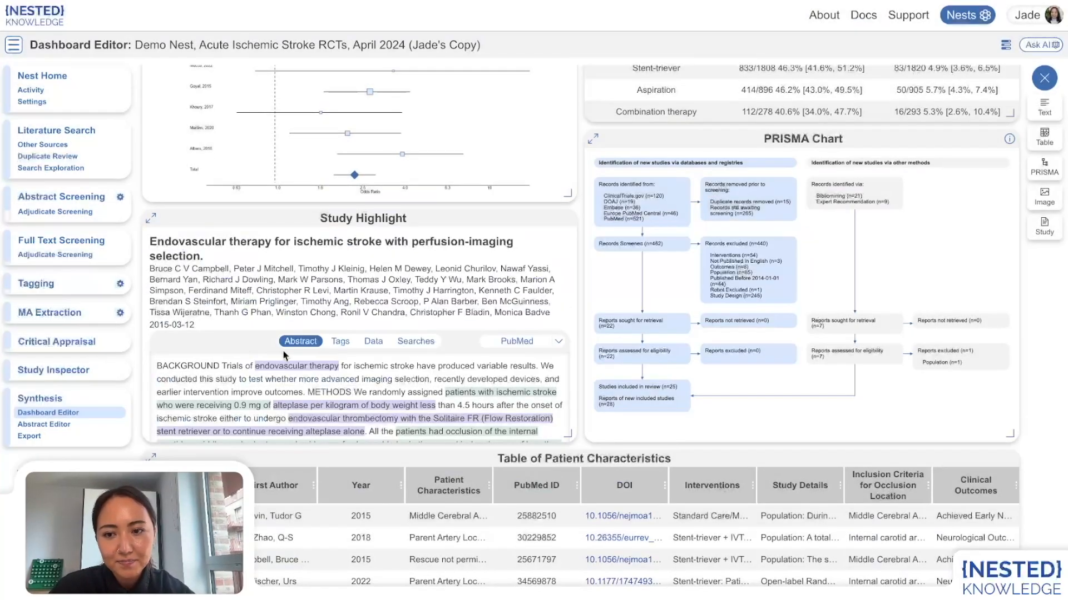
Step: Inspect the Study Highlight widget's settings and browse its list of selectable studies
left_click(166, 443)
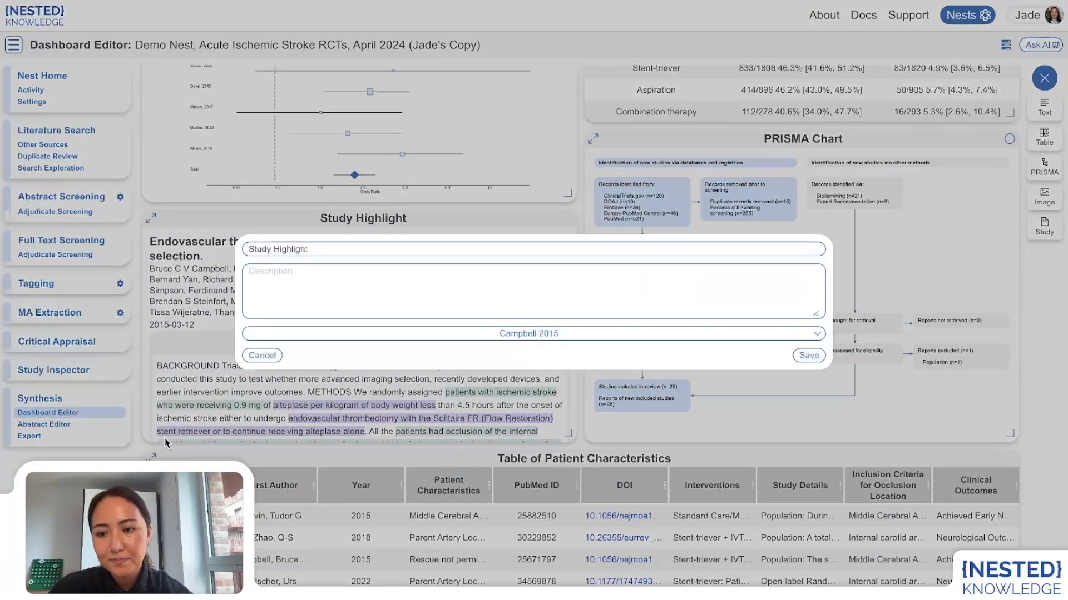
left_click(490, 332)
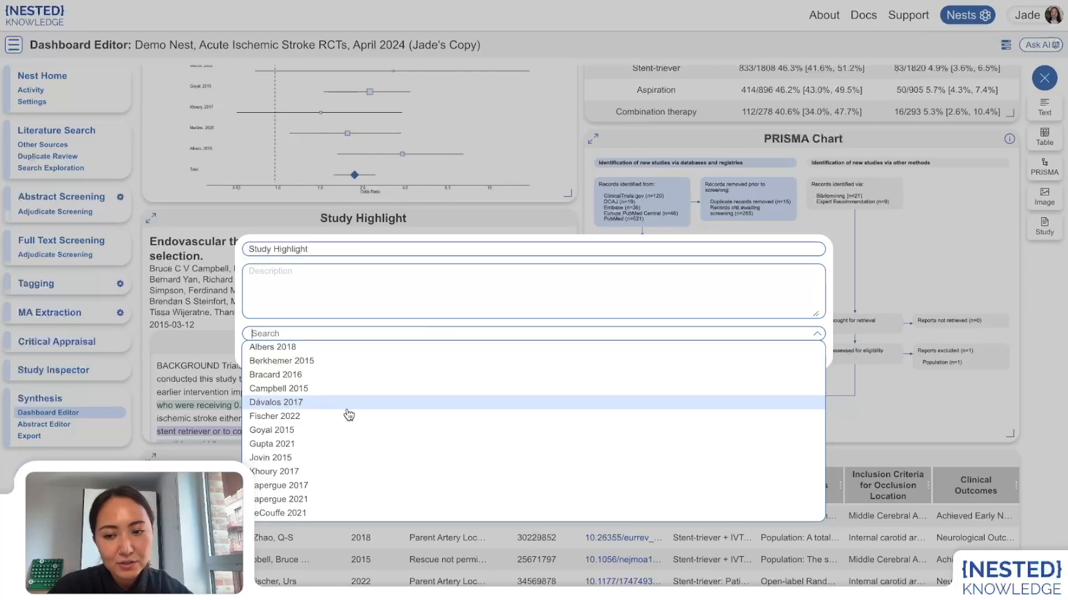
scroll(349, 416, "down", 3)
scroll(345, 417, "up", 3)
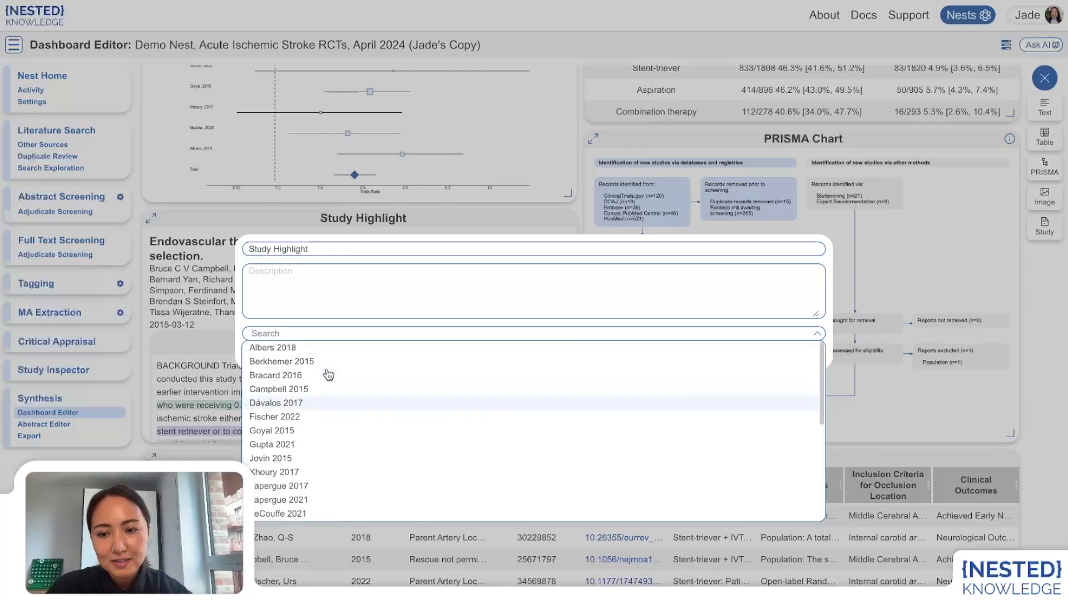
left_click(298, 328)
left_click(453, 427)
scroll(587, 532, "up", 3)
scroll(646, 442, "down", 2)
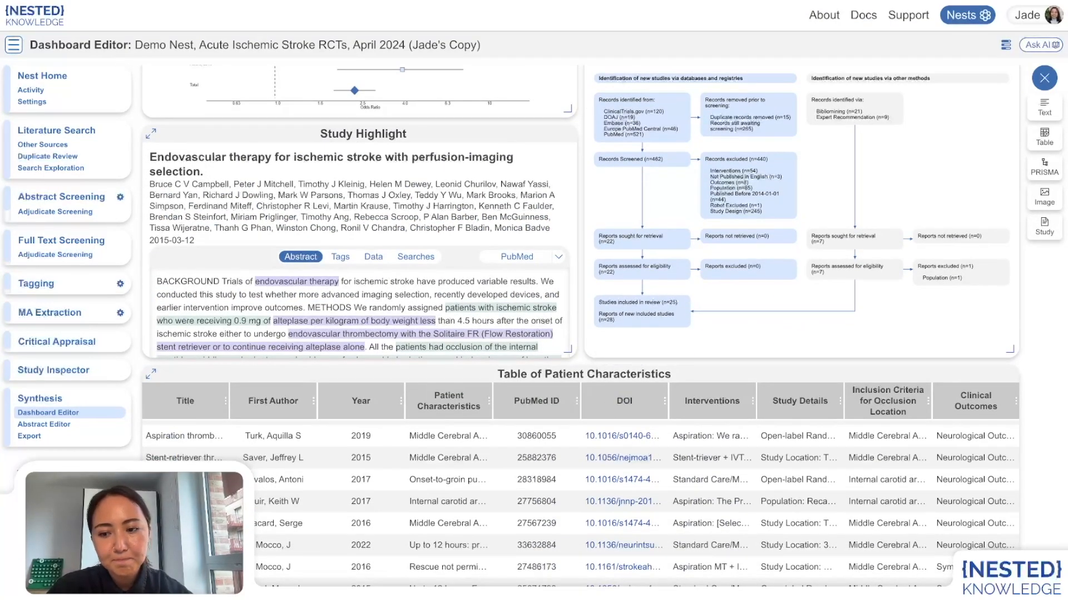
Step: Open the Table of Patient Characteristics settings and switch the table type through Study Arm, Intervention and Tag back to Study
left_click(154, 578)
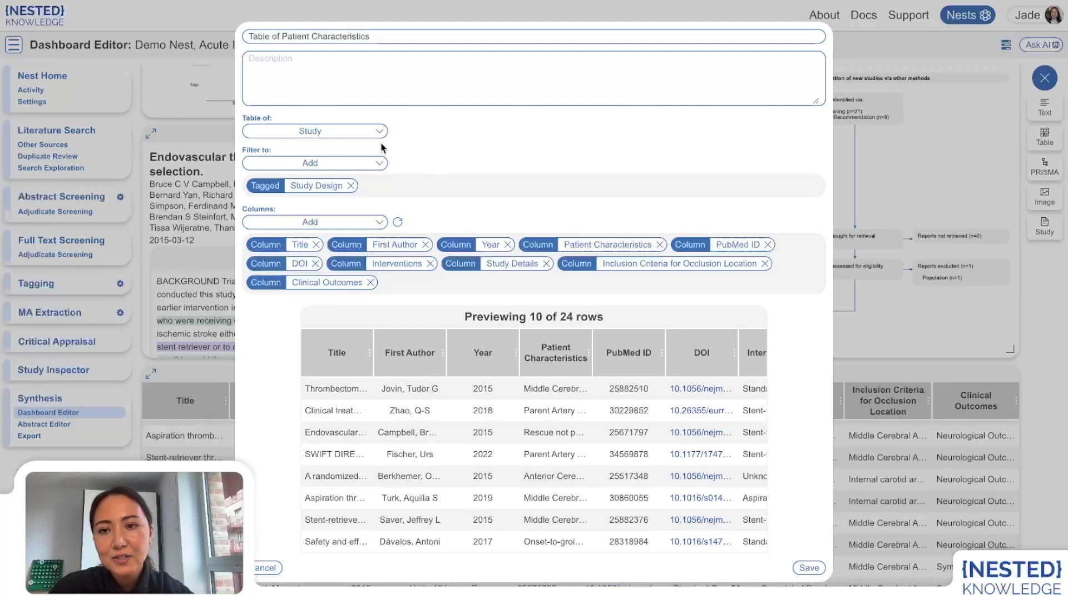
left_click(352, 133)
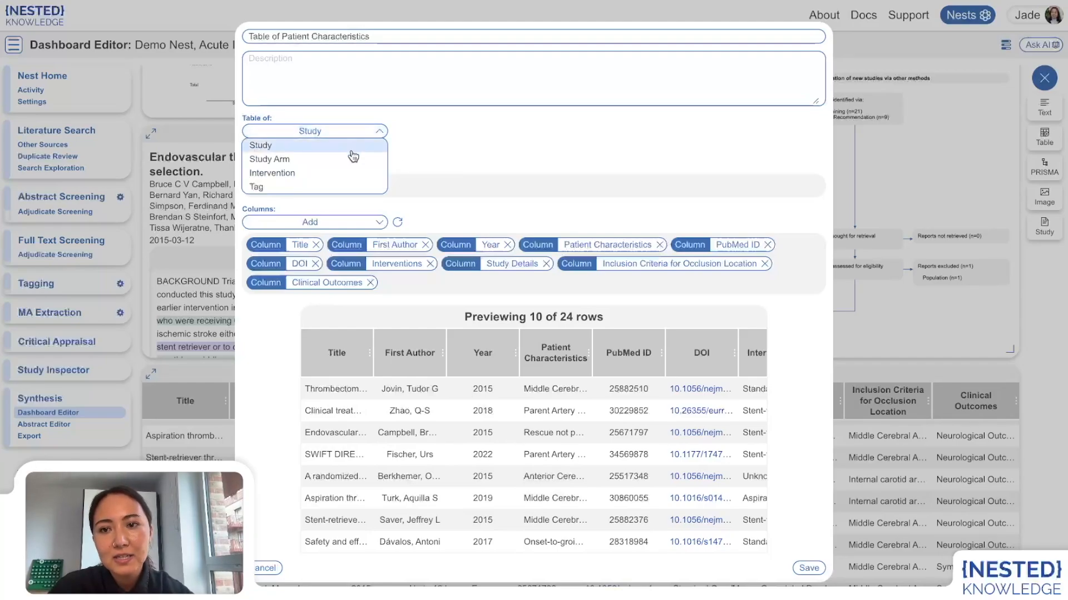
left_click(290, 161)
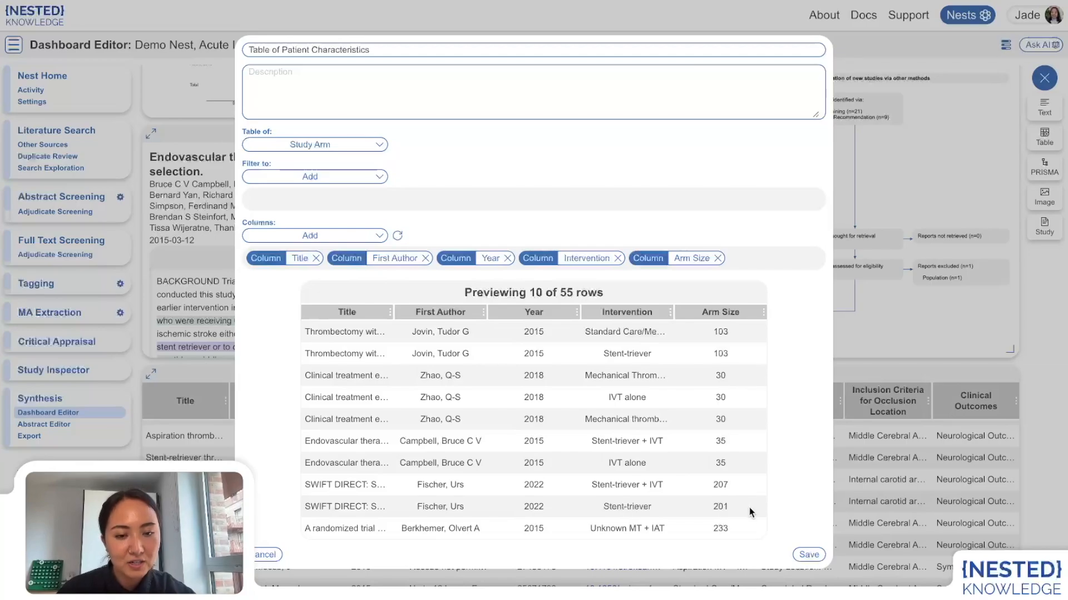
left_click(311, 149)
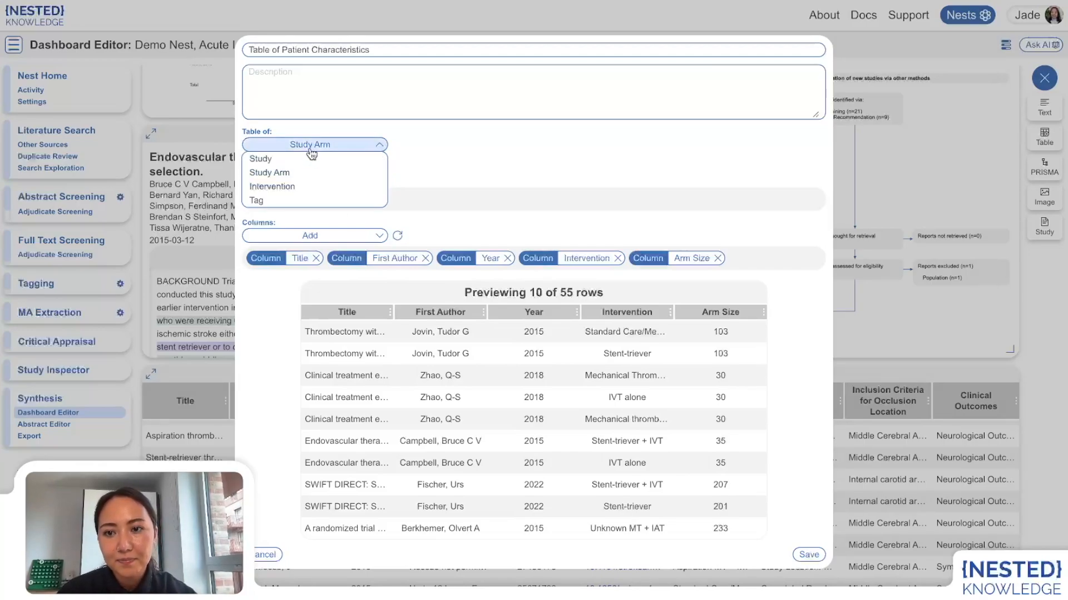
left_click(283, 187)
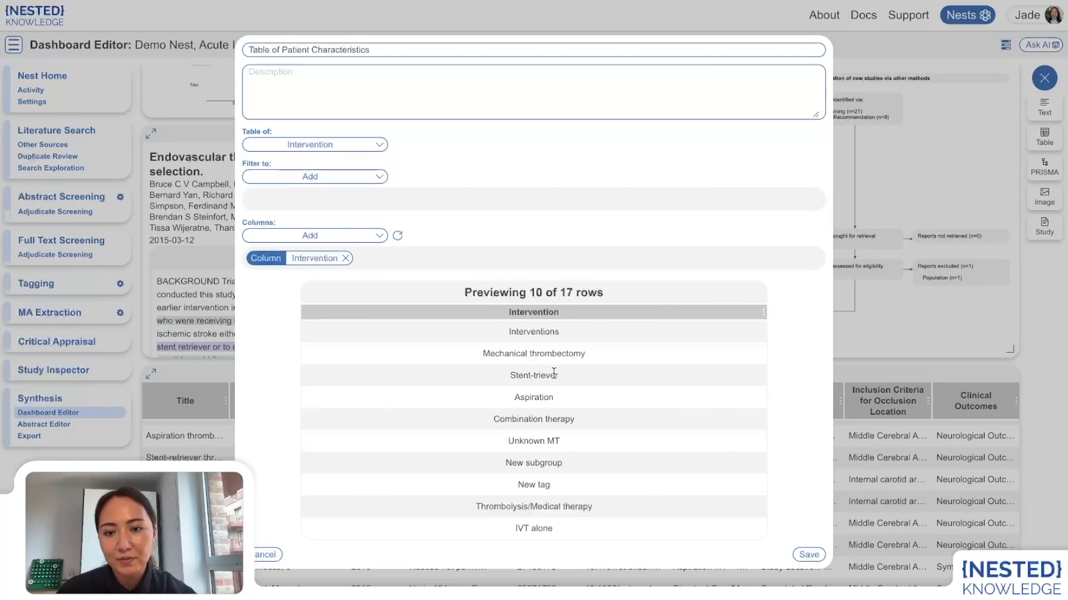
left_click(329, 147)
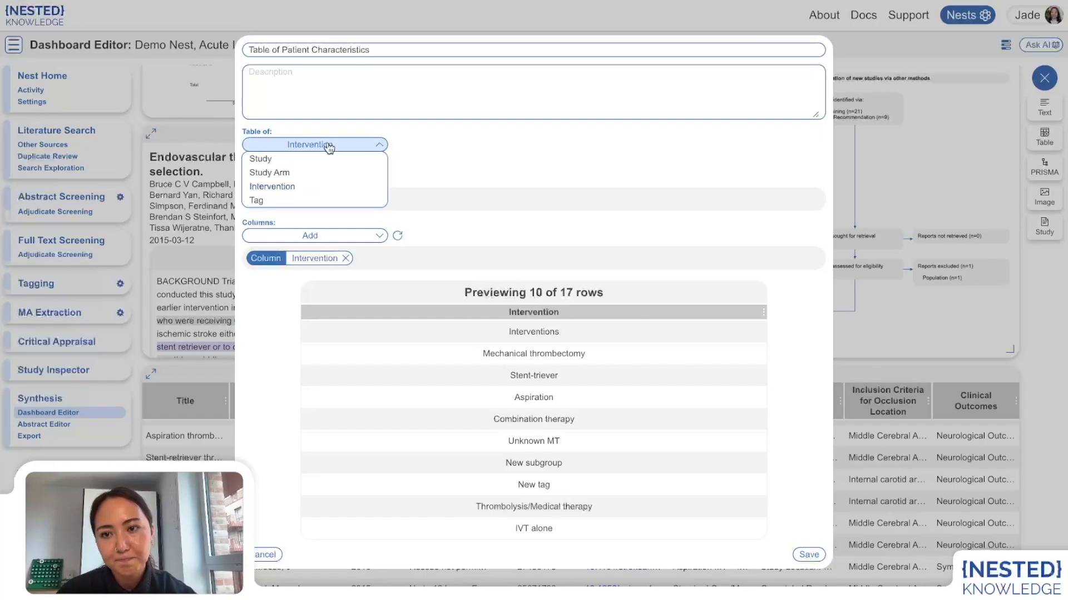
left_click(258, 201)
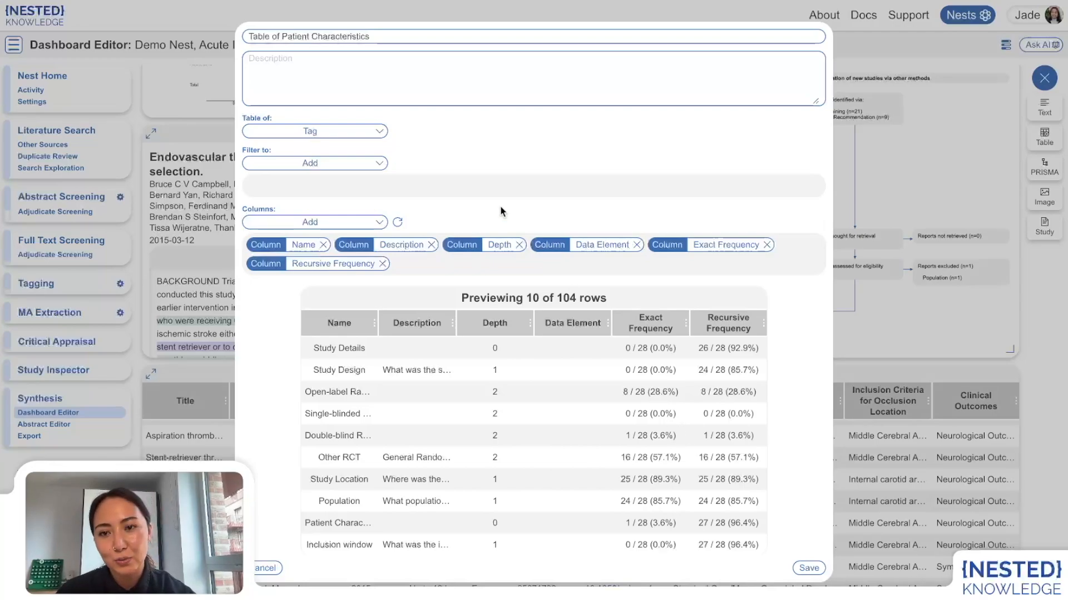
left_click(328, 131)
left_click(281, 144)
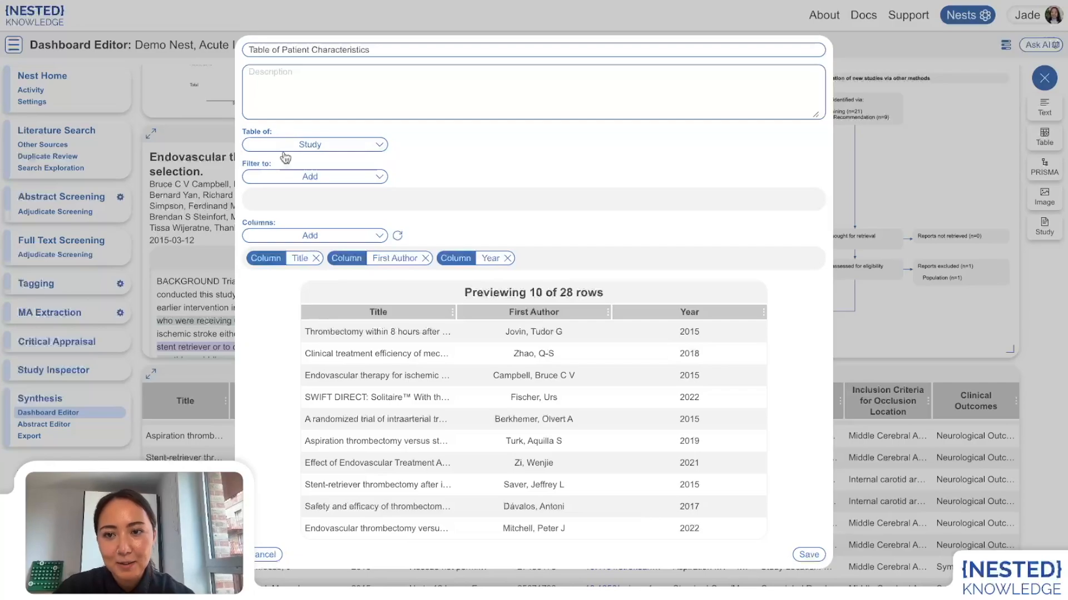
Step: Review the filter options, then add a DOI column from Bibliographic Data to the table
left_click(291, 178)
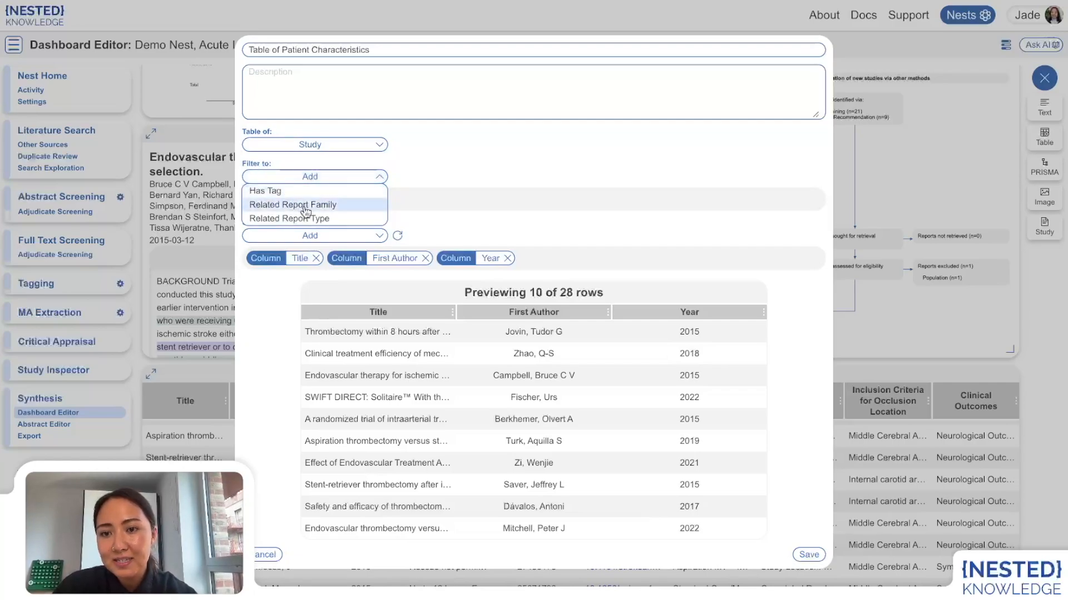
left_click(429, 214)
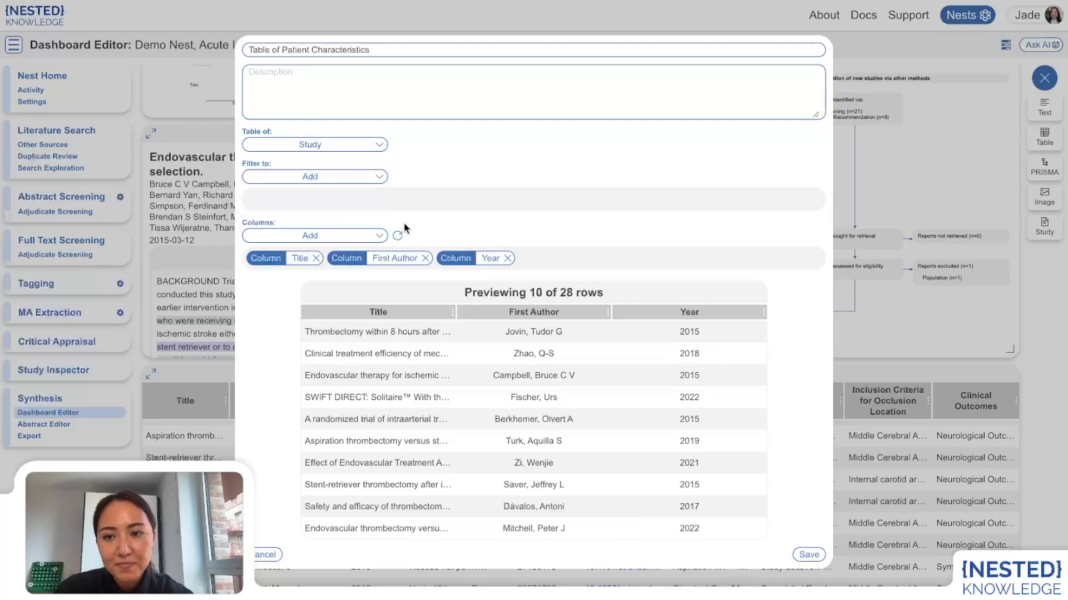
left_click(333, 243)
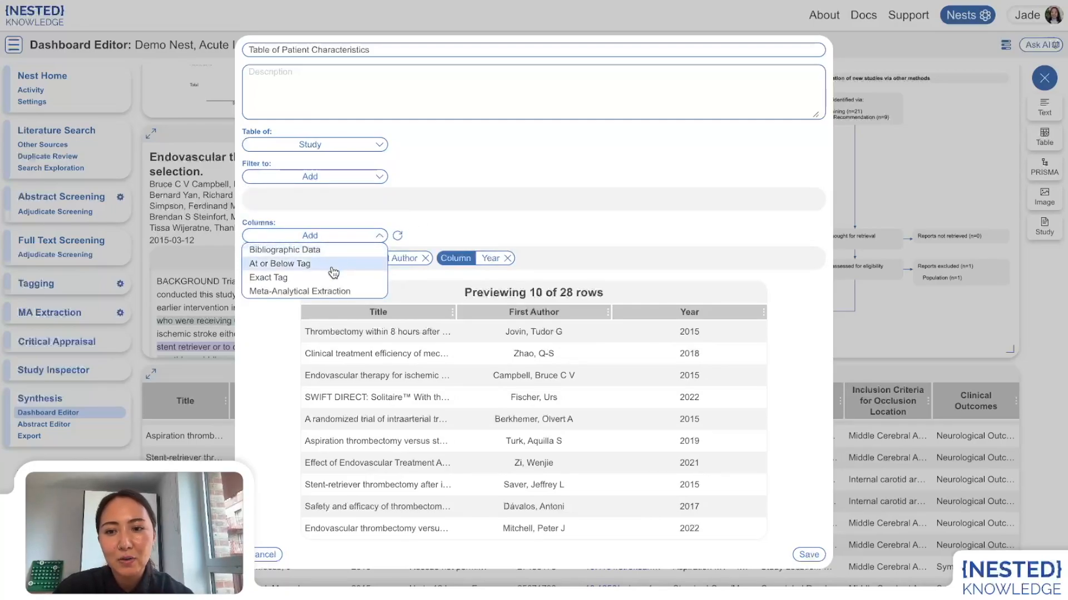
left_click(331, 249)
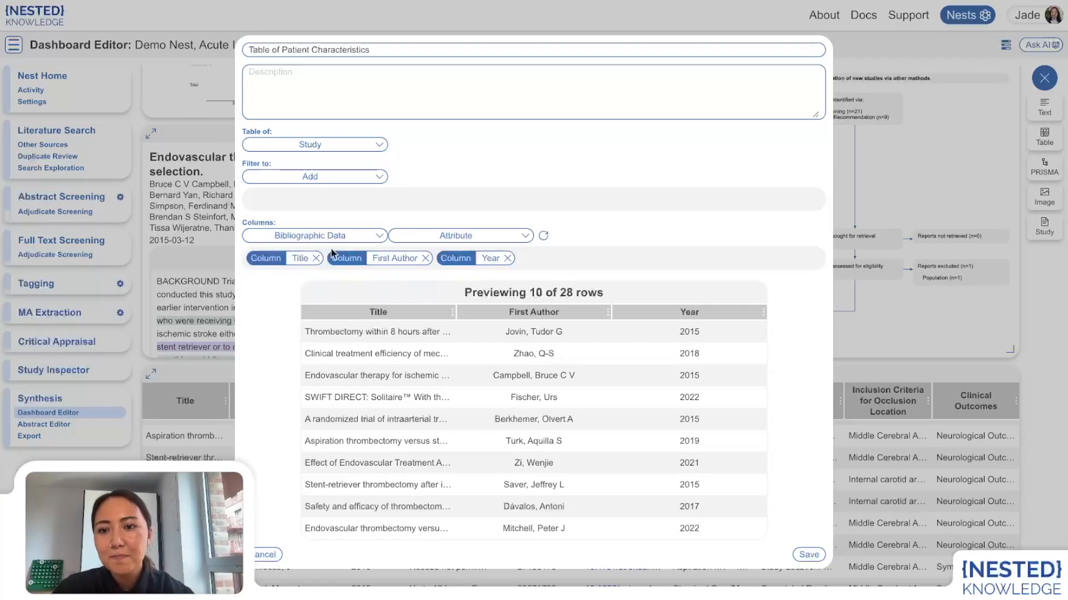
left_click(442, 240)
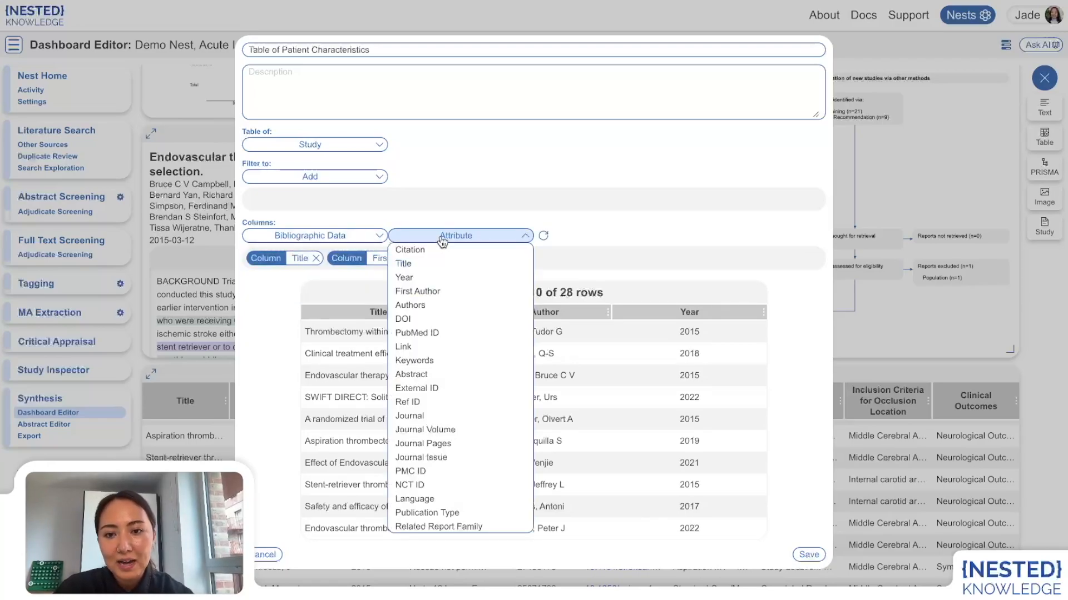
left_click(411, 320)
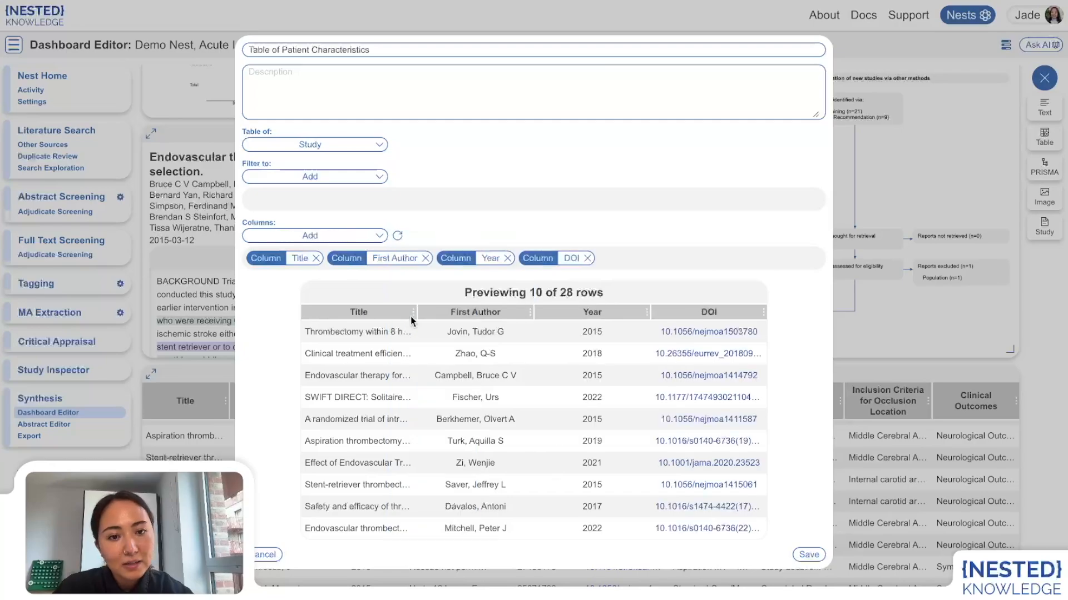
Step: Add a Journal column from Bibliographic Data to the table
left_click(328, 236)
left_click(312, 251)
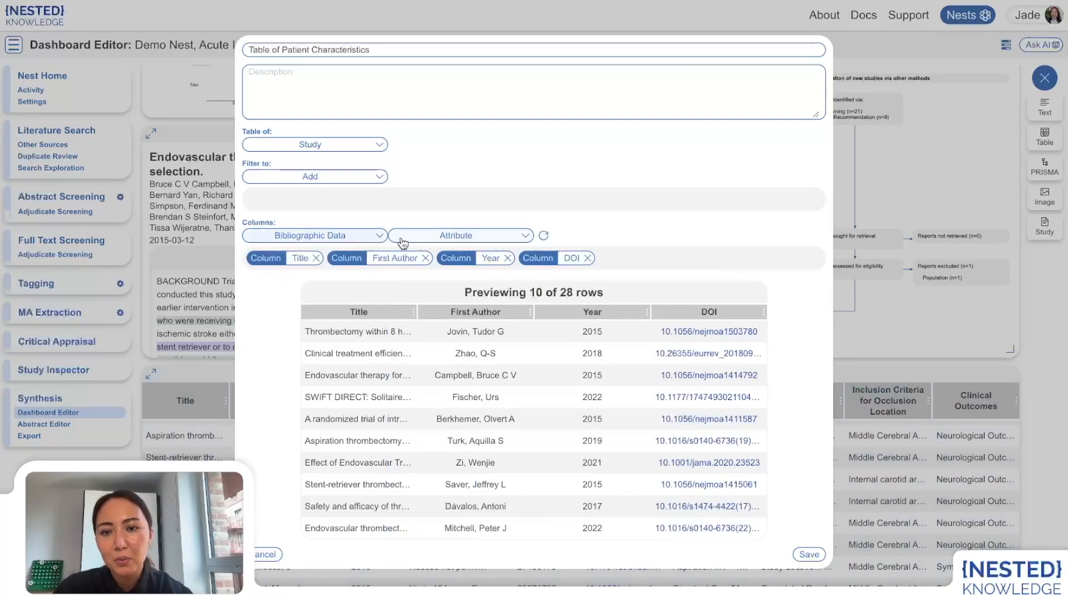
left_click(415, 238)
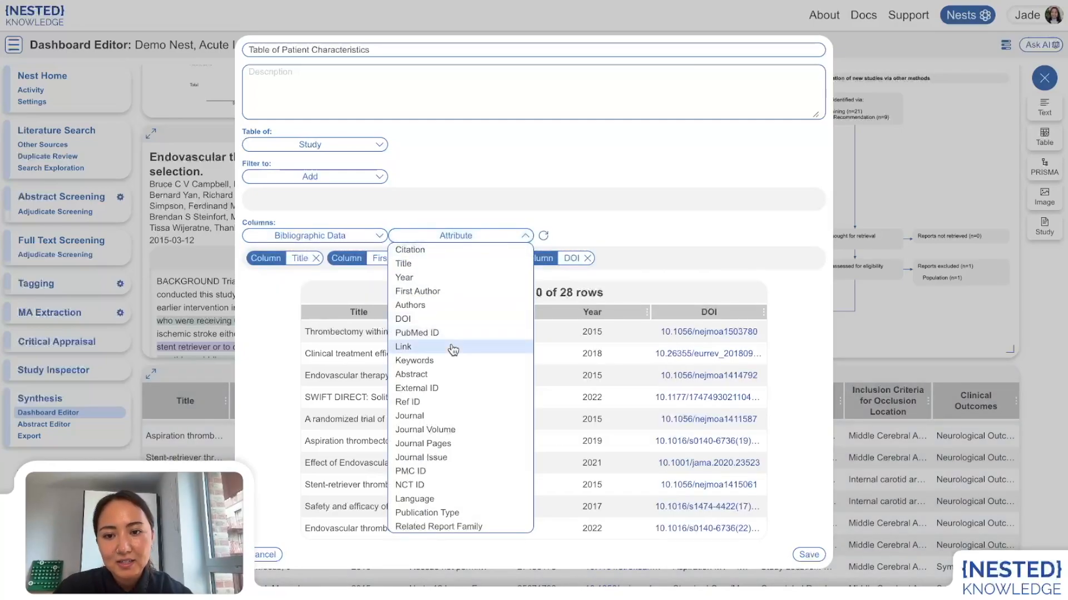
left_click(421, 416)
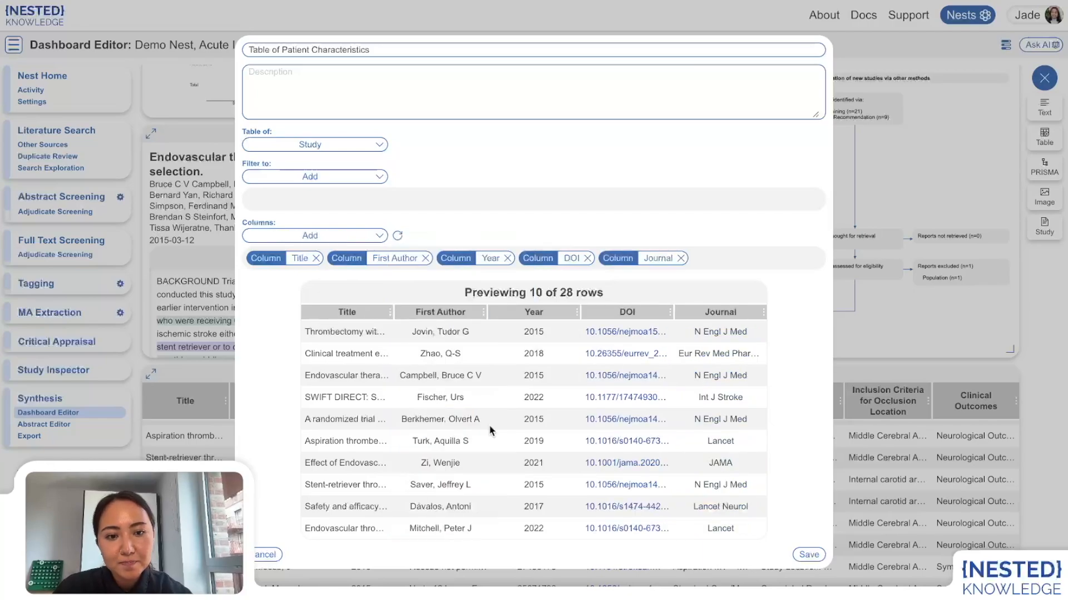
Step: Add an Interventions column to the table as an At or Below Tag column
left_click(295, 236)
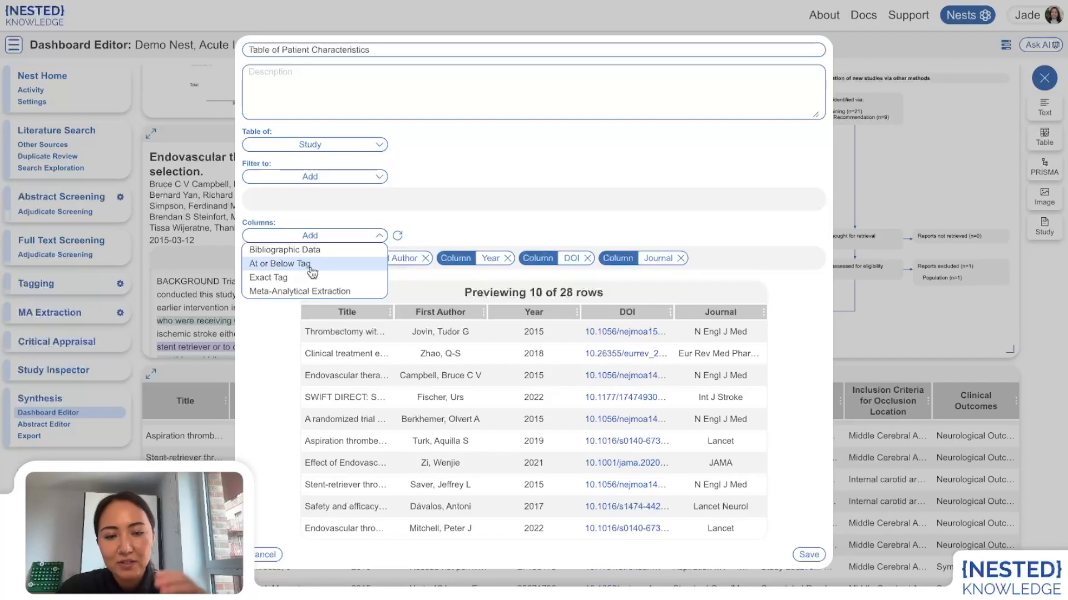
left_click(310, 265)
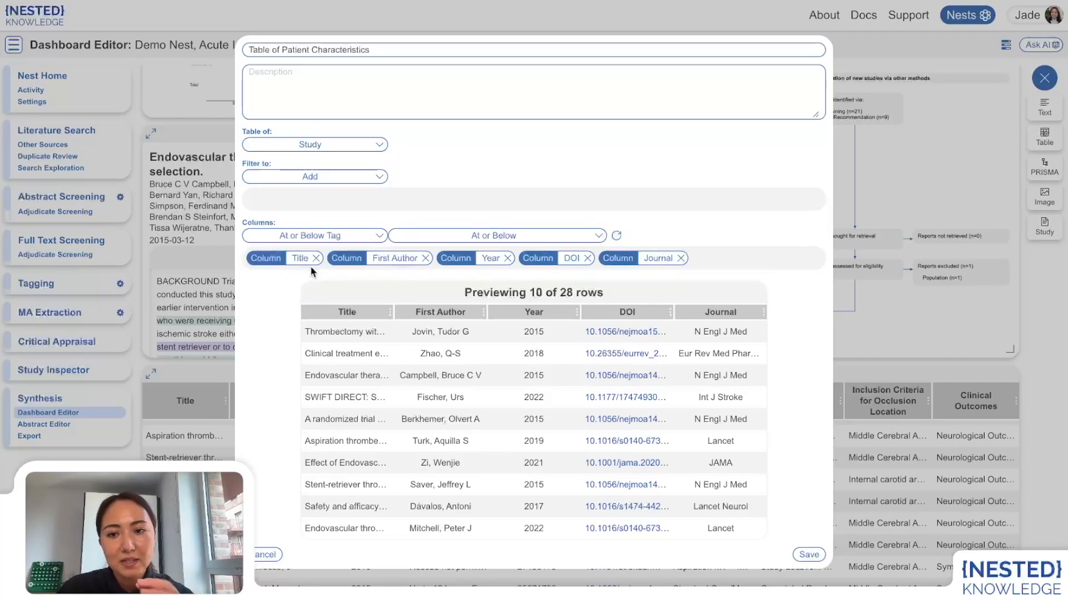
left_click(440, 238)
scroll(445, 278, "down", 5)
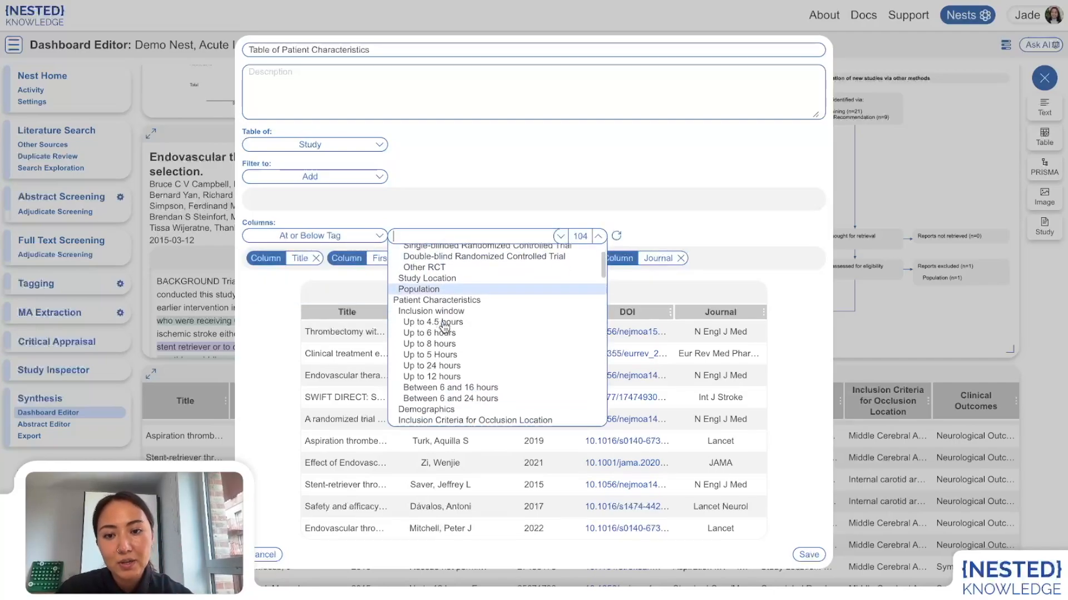
scroll(442, 326, "down", 3)
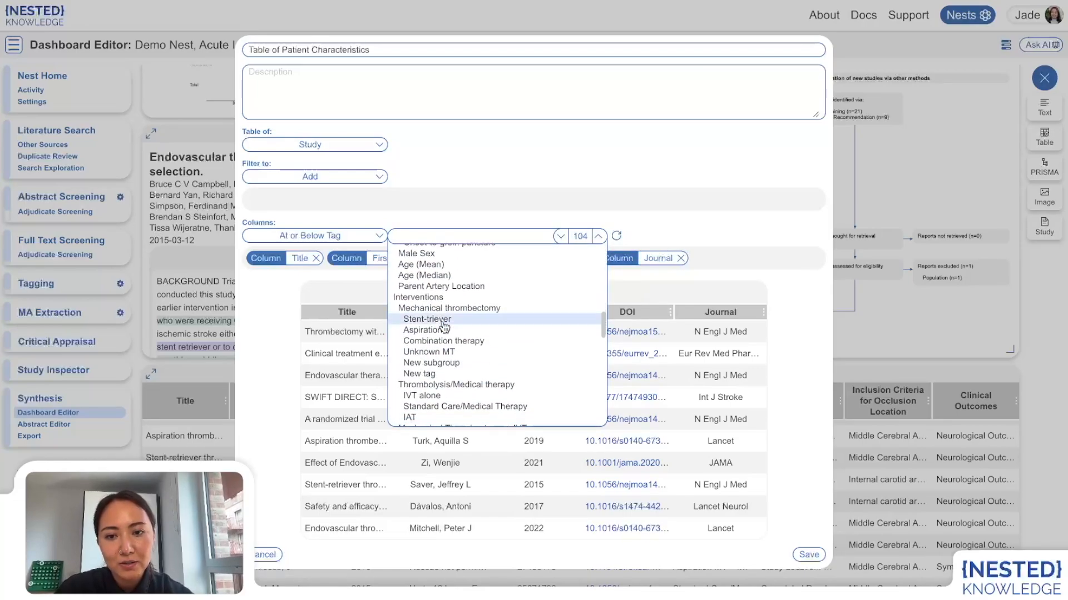
left_click(418, 297)
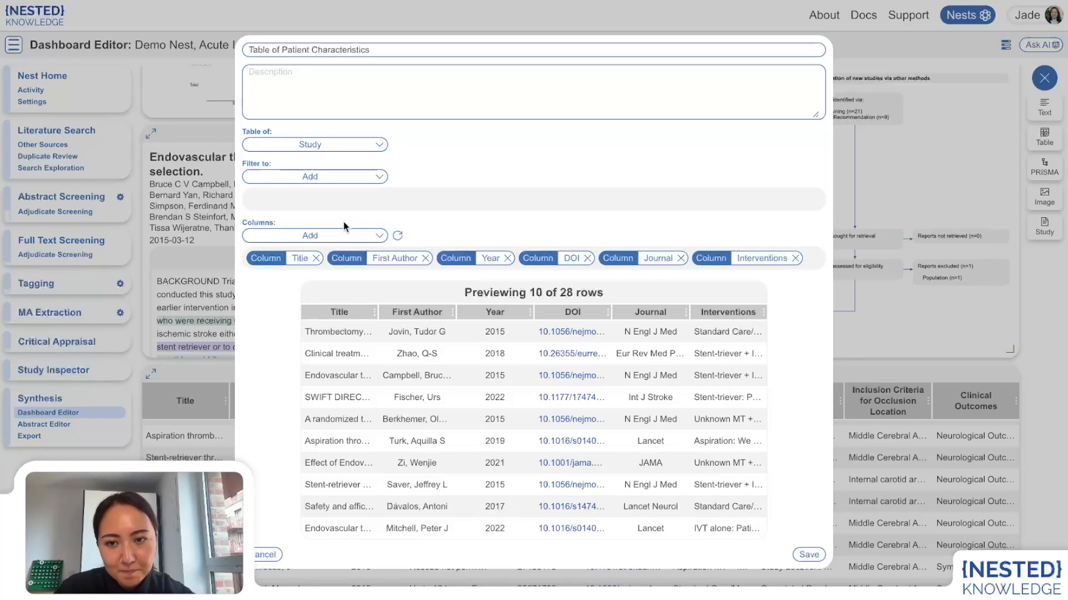
Step: Add a Stent-triever column to the table as an Exact Tag column
left_click(339, 235)
left_click(288, 272)
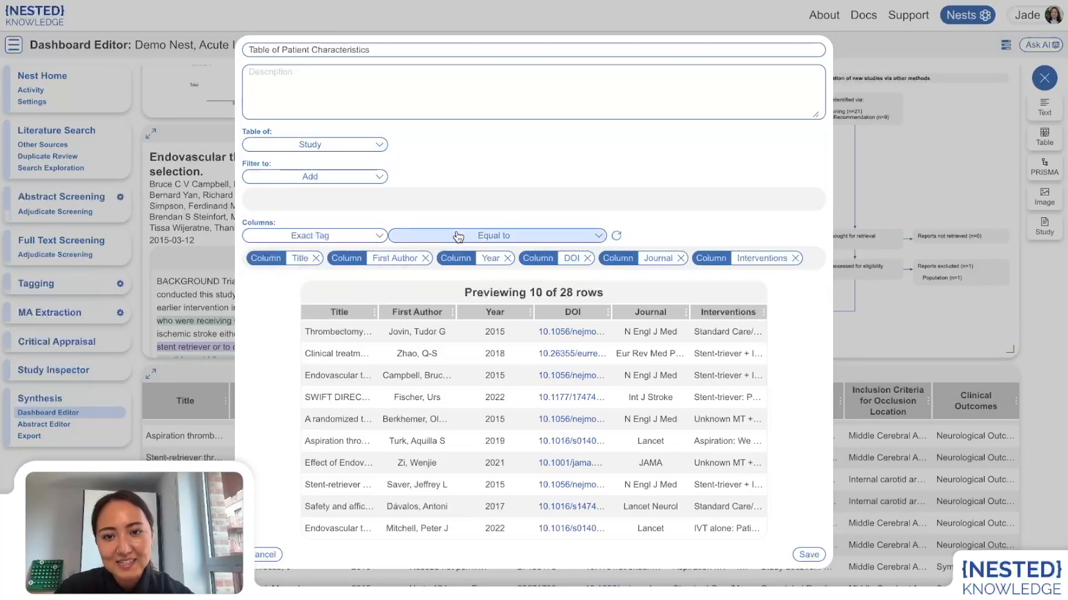
left_click(478, 236)
scroll(455, 335, "down", 5)
scroll(455, 335, "down", 8)
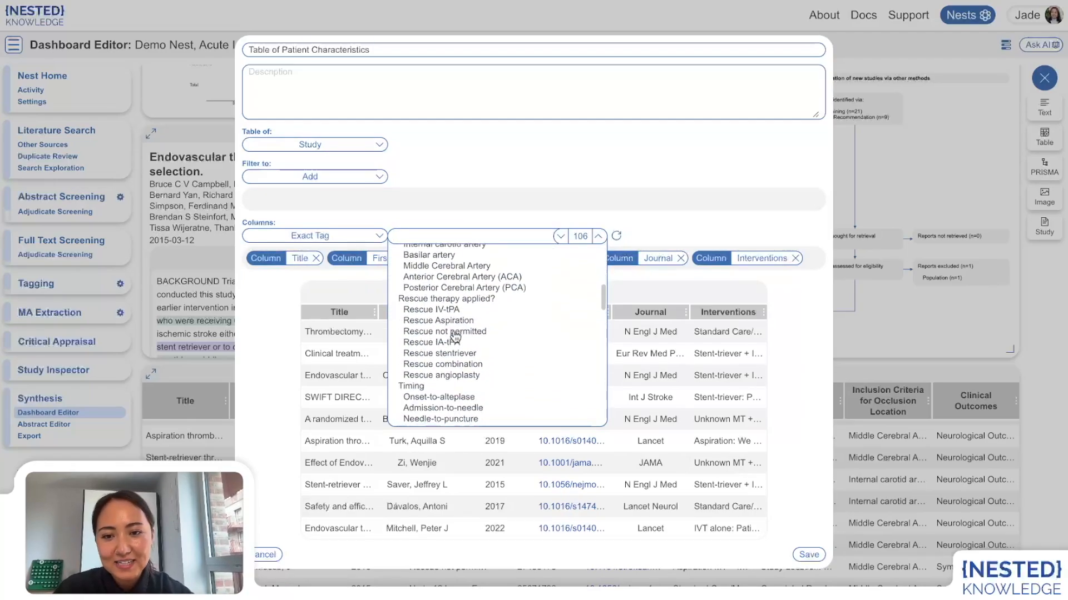
scroll(454, 336, "up", 1)
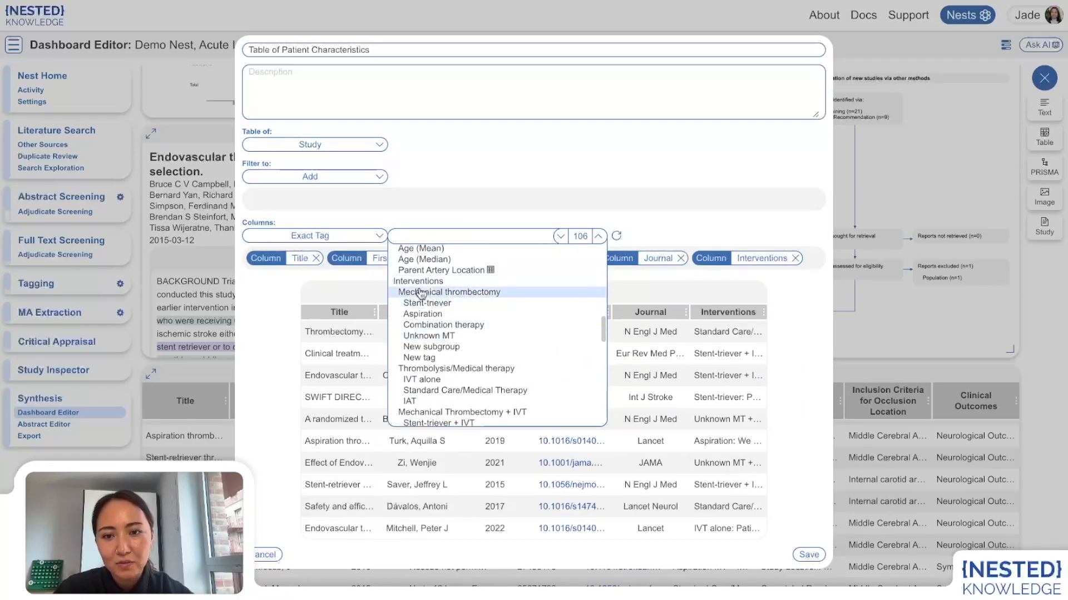
left_click(456, 318)
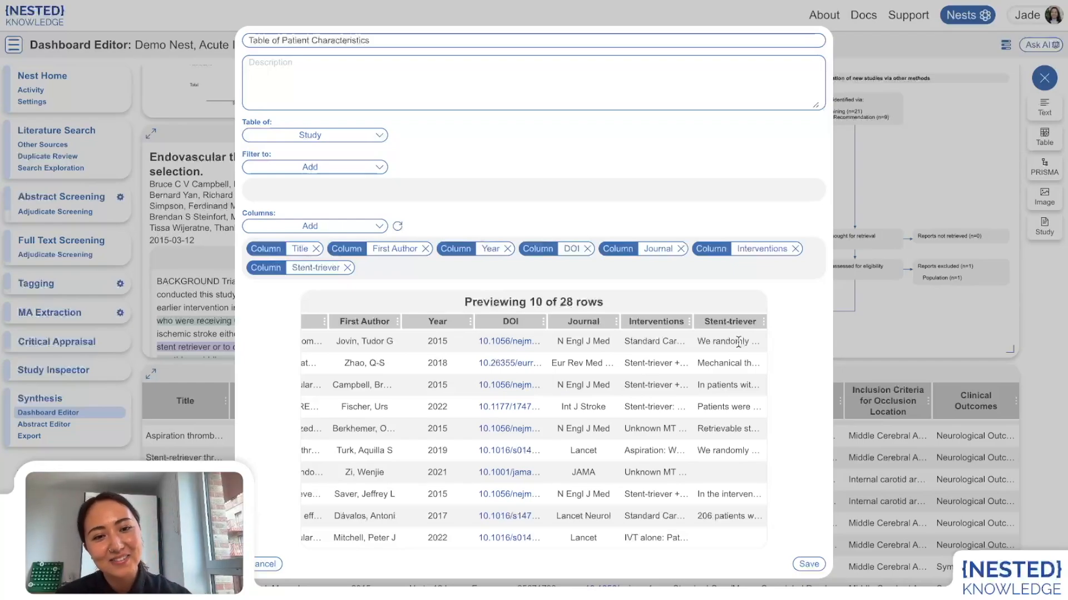
Step: Add a Mortality column as an Exact Tag column and check its data in the preview
left_click(315, 225)
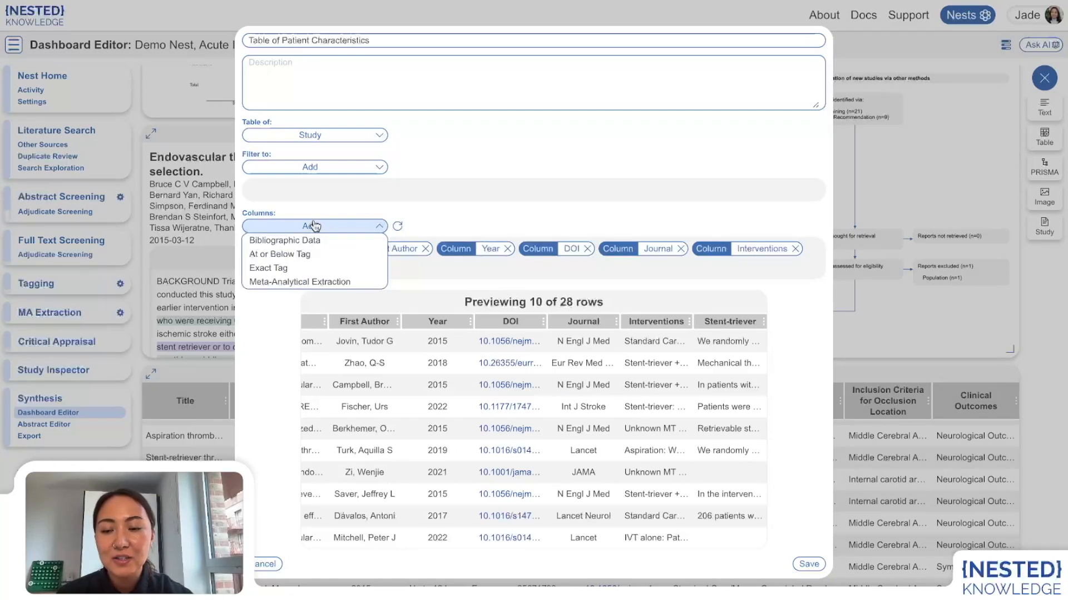
left_click(301, 270)
left_click(473, 226)
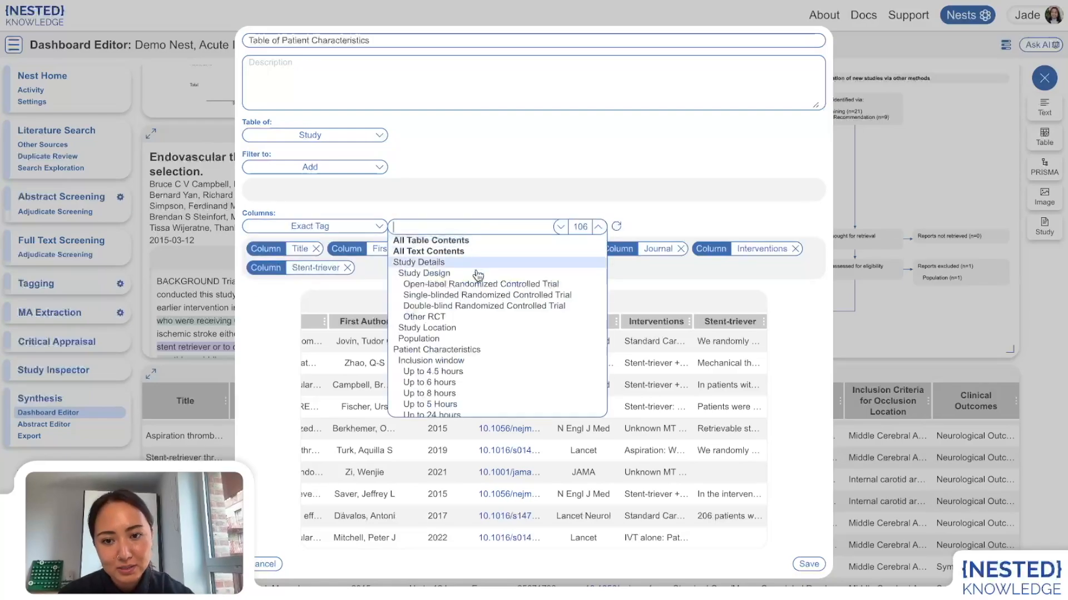
scroll(477, 335, "down", 2)
scroll(476, 336, "down", 3)
scroll(469, 276, "up", 1)
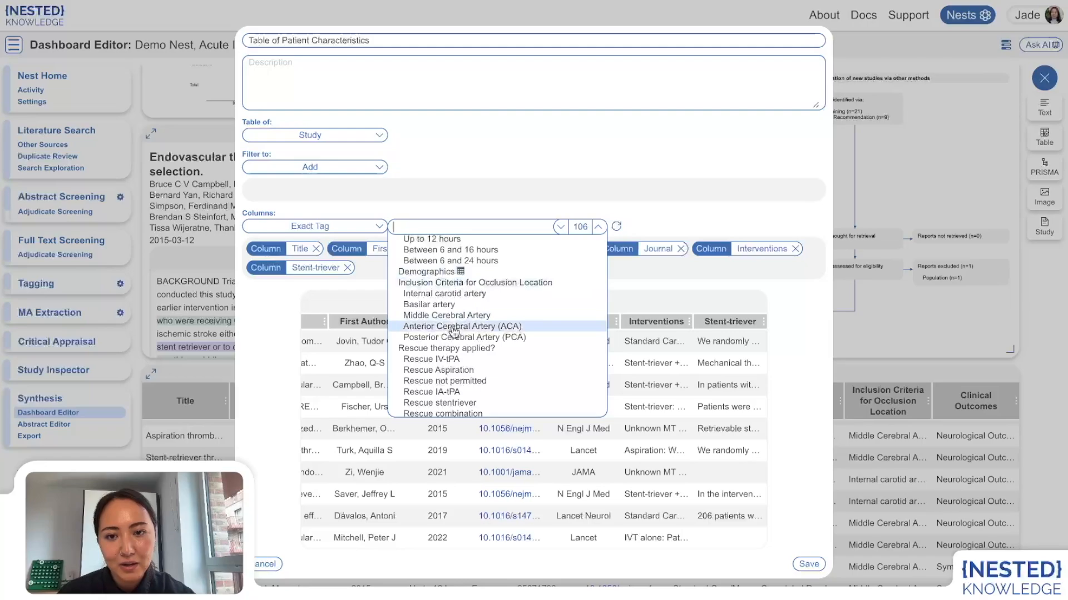
scroll(454, 333, "down", 3)
scroll(454, 333, "down", 5)
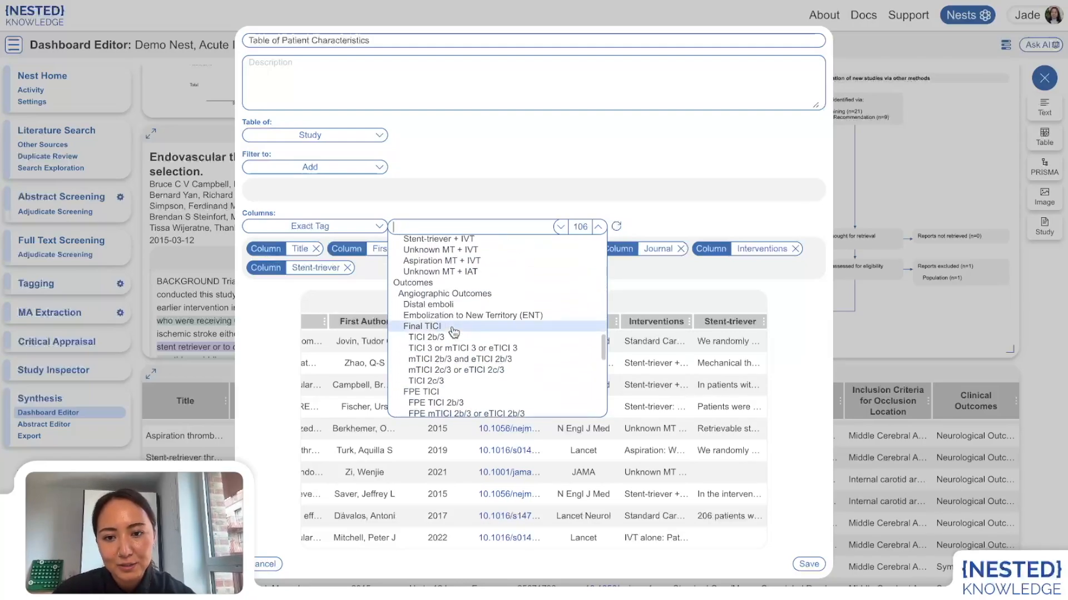
scroll(455, 333, "down", 1)
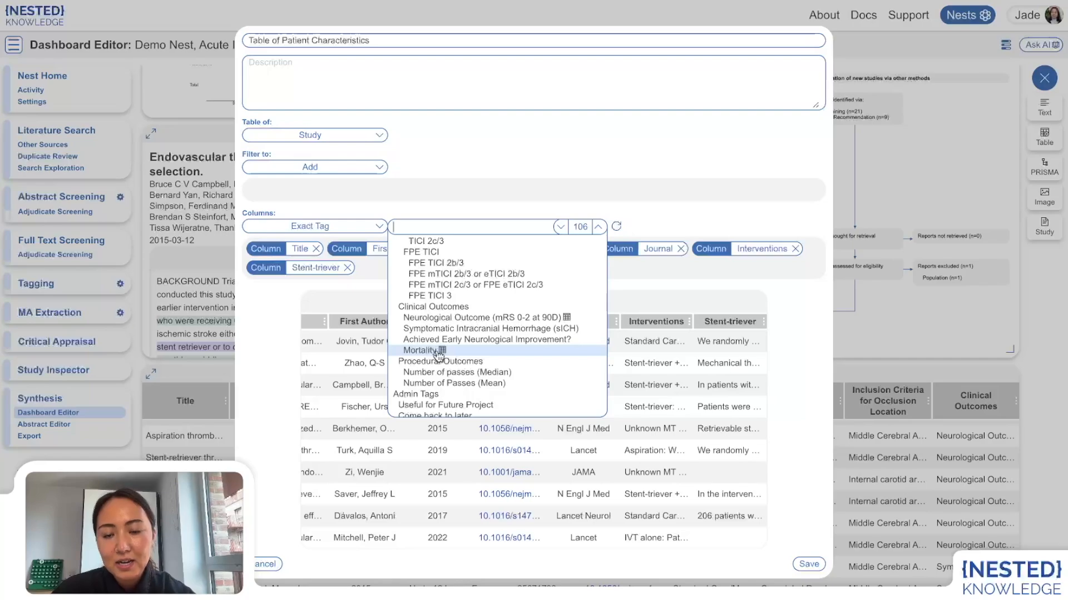
left_click(439, 351)
scroll(590, 442, "right", 5)
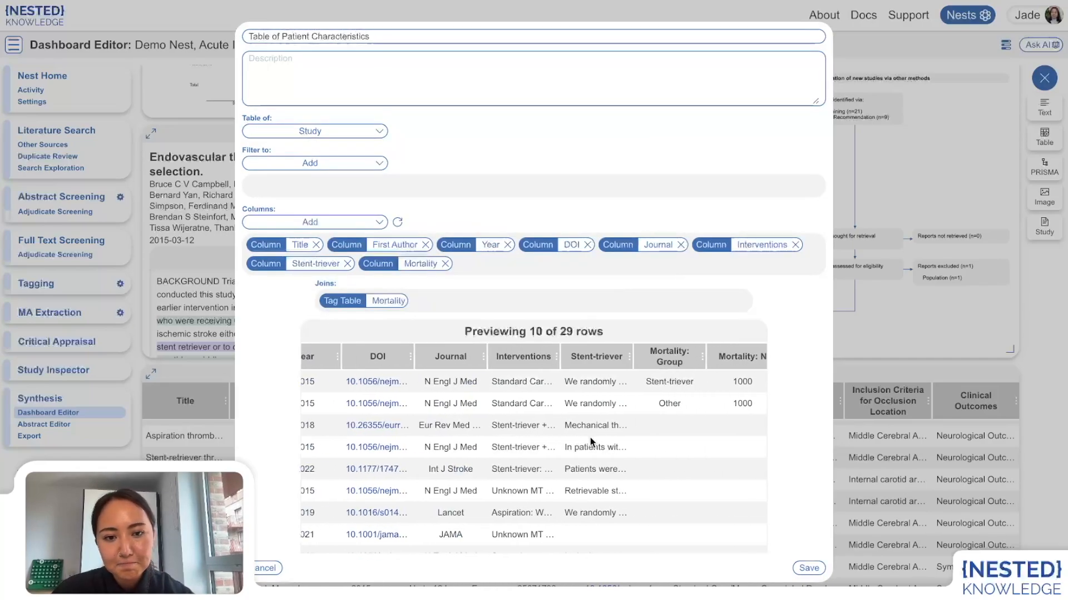
scroll(590, 442, "right", 2)
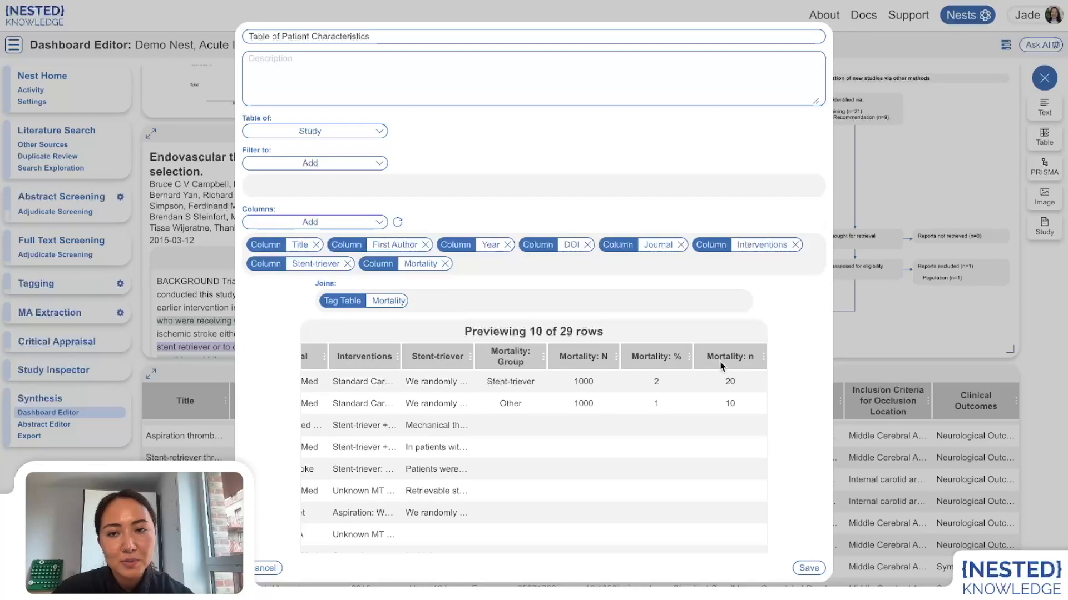
Step: Add a Neurological Outcome (mRS 0-2 at 90D) column as an Exact Tag column
left_click(334, 221)
left_click(288, 264)
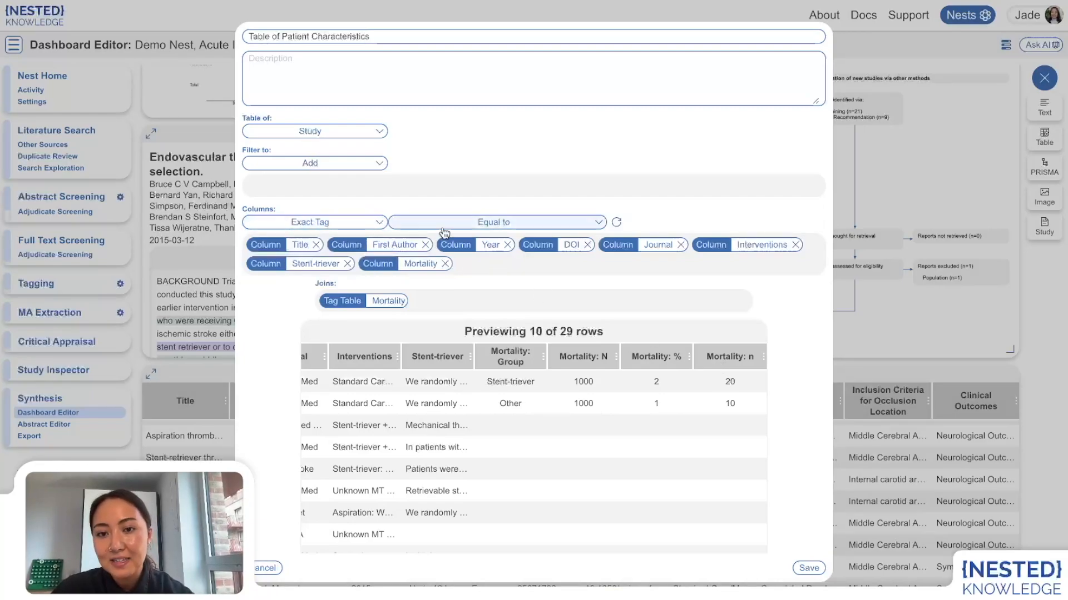
left_click(445, 222)
scroll(464, 324, "down", 10)
scroll(465, 324, "down", 10)
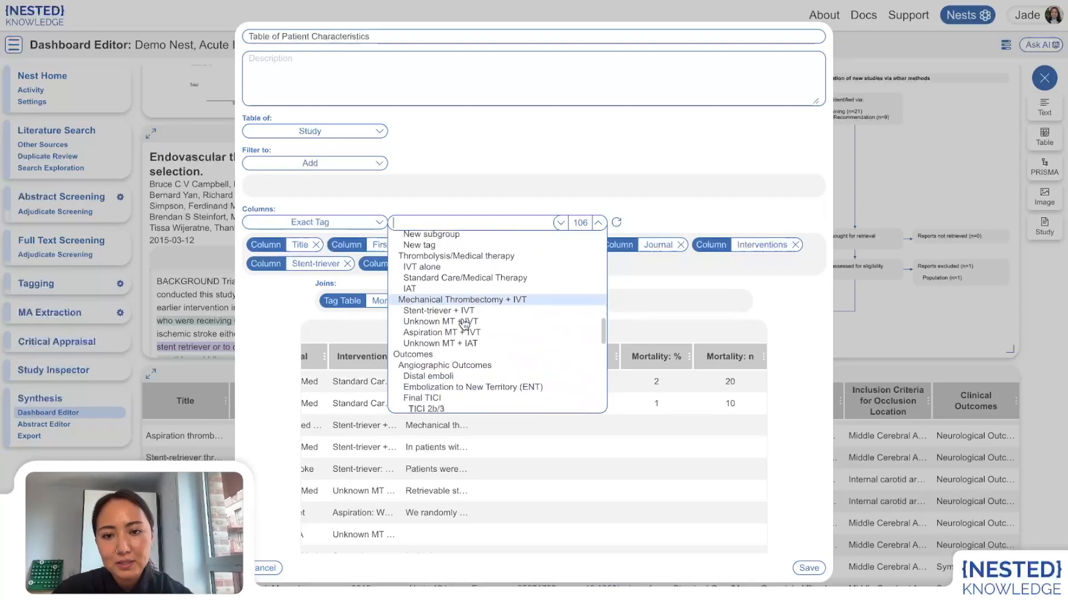
left_click(439, 323)
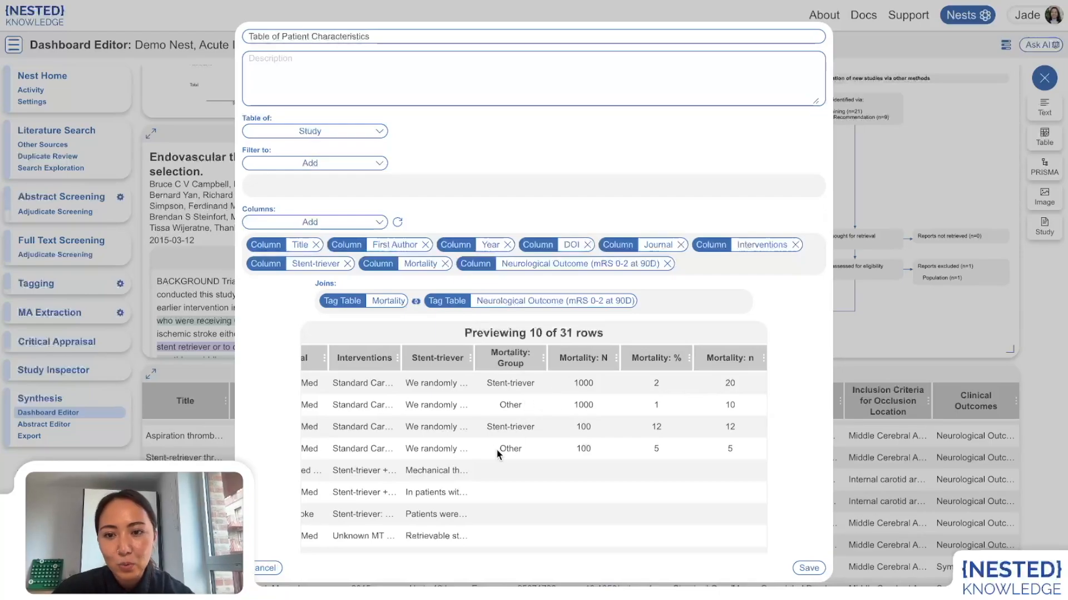
Step: Edit the join between the Mortality and Neurological Outcome tables so it matches only on Group and Key
left_click(416, 303)
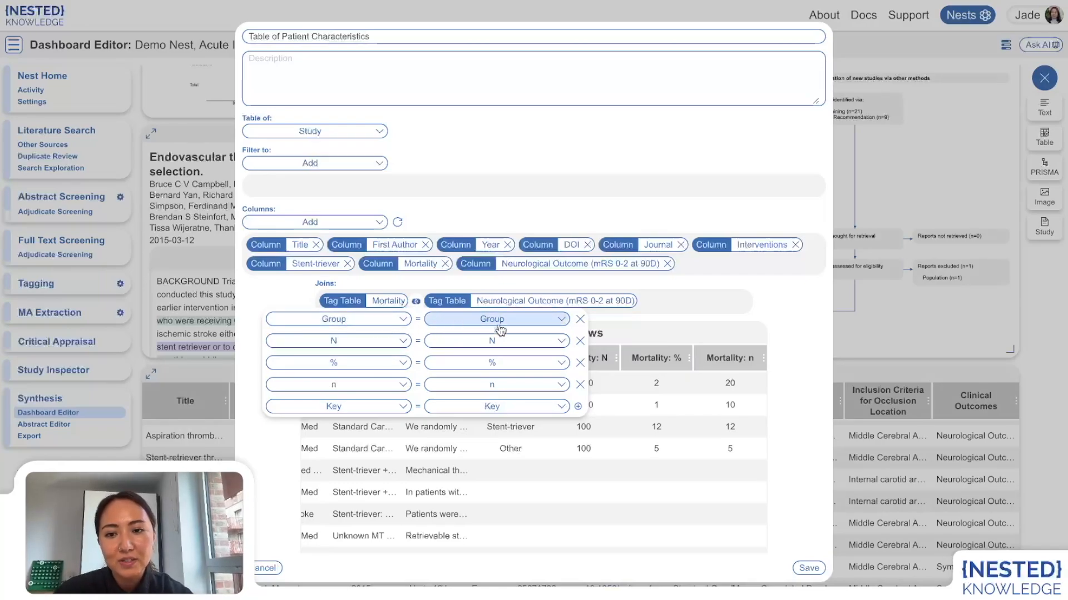
left_click(580, 341)
left_click(579, 341)
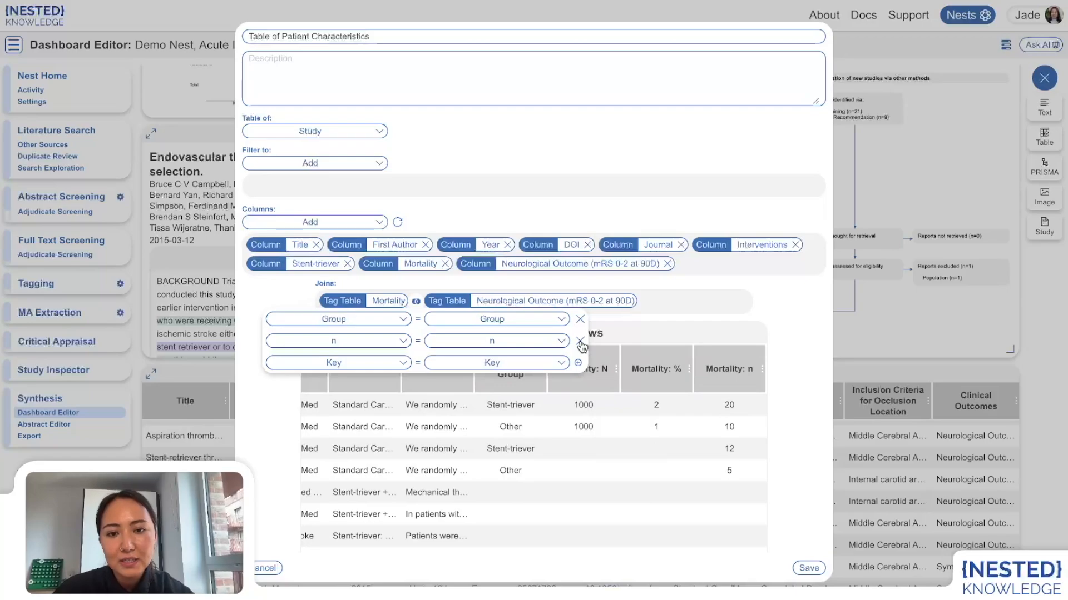
left_click(579, 341)
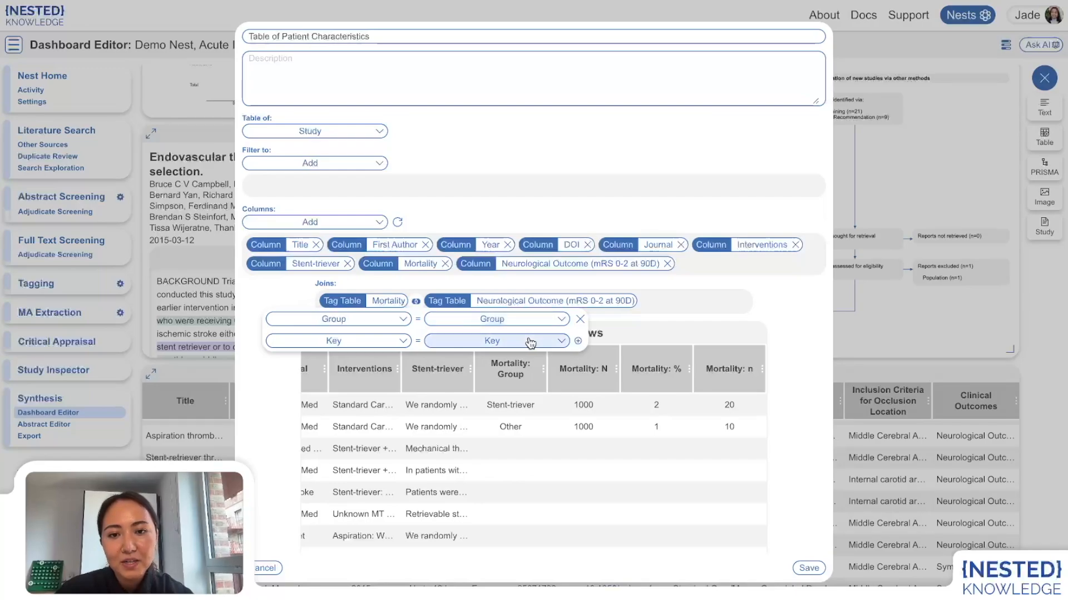
left_click(656, 325)
Step: Review the joined outcome columns in the preview and save the table settings
scroll(635, 464, "right", 3)
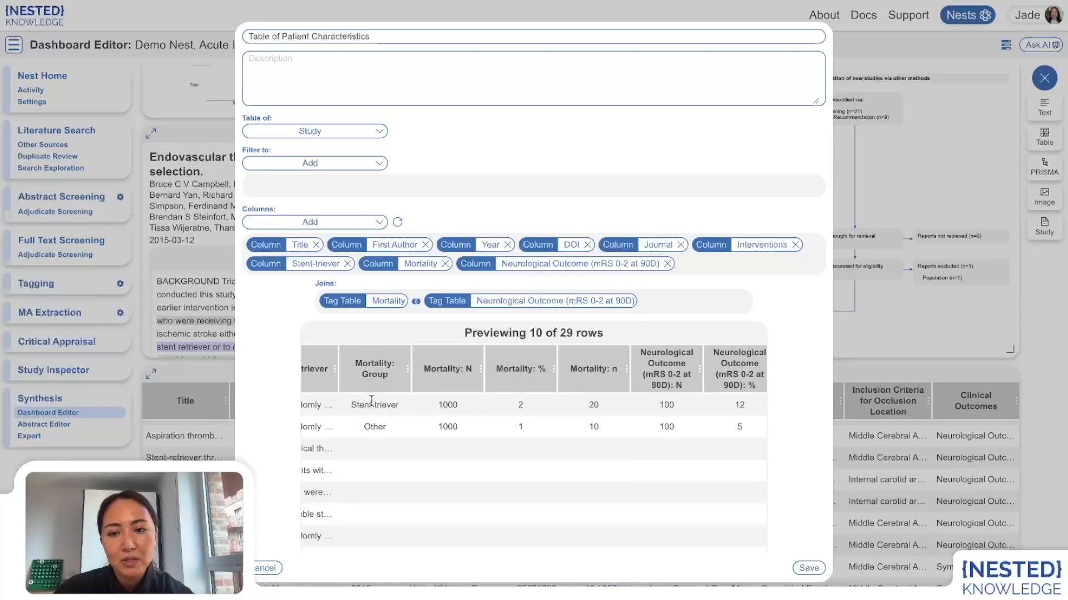
scroll(502, 474, "right", 2)
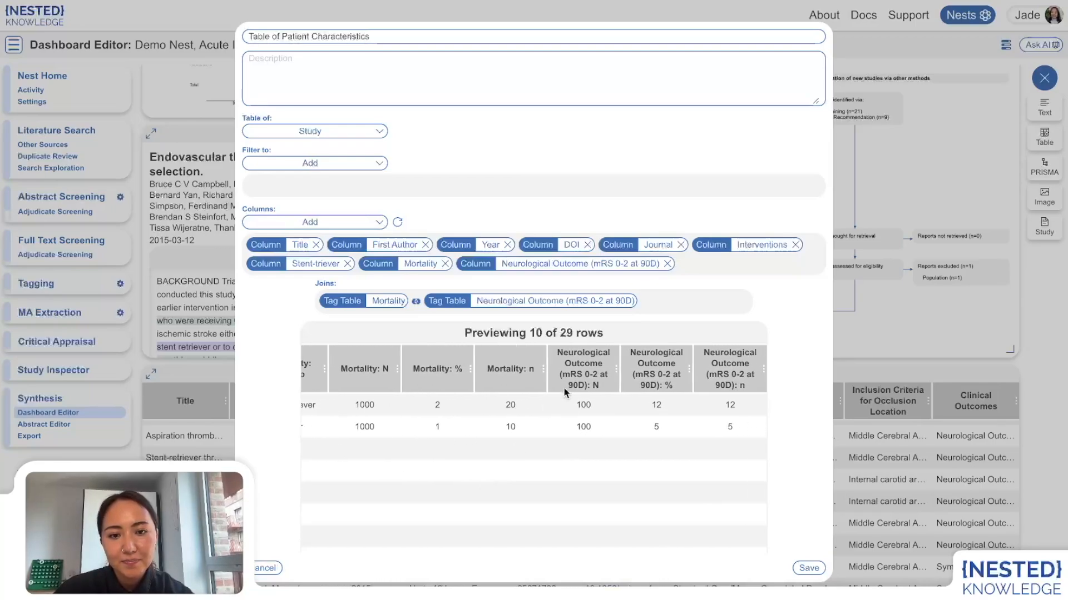
scroll(441, 416, "left", 1)
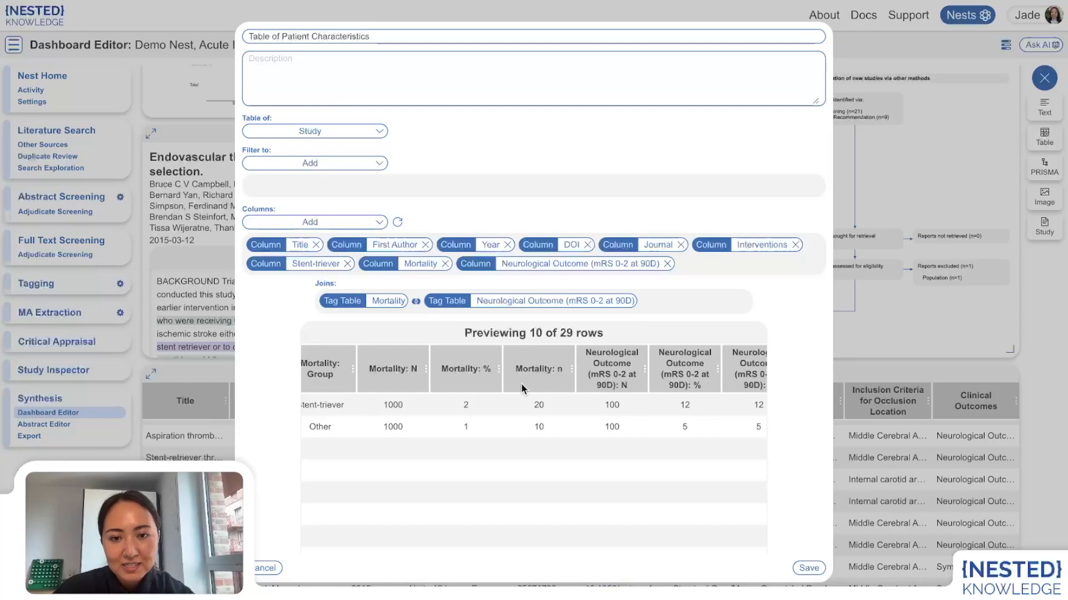
scroll(733, 429, "right", 1)
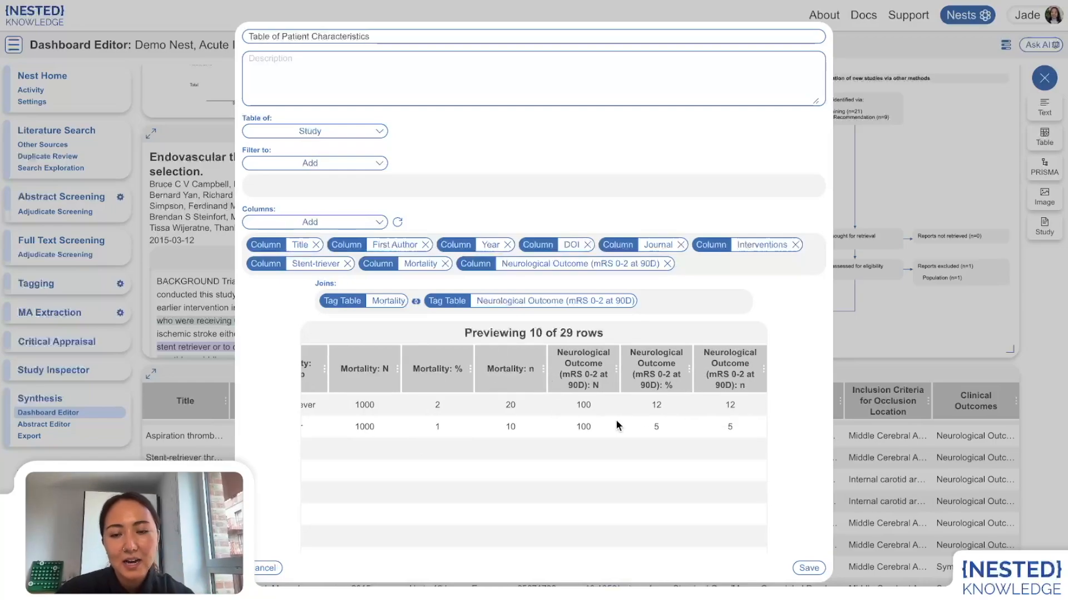
scroll(615, 419, "left", 6)
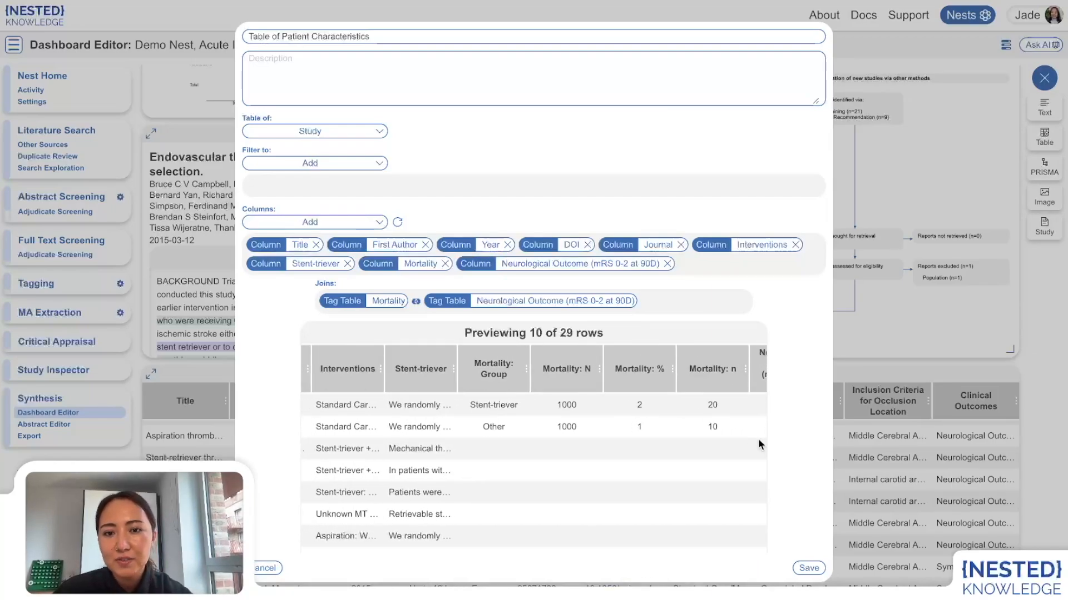
left_click(809, 567)
Step: Move the Table of Patient Characteristics widget up to sit directly below the introduction, methods and results widgets
scroll(809, 565, "down", 5)
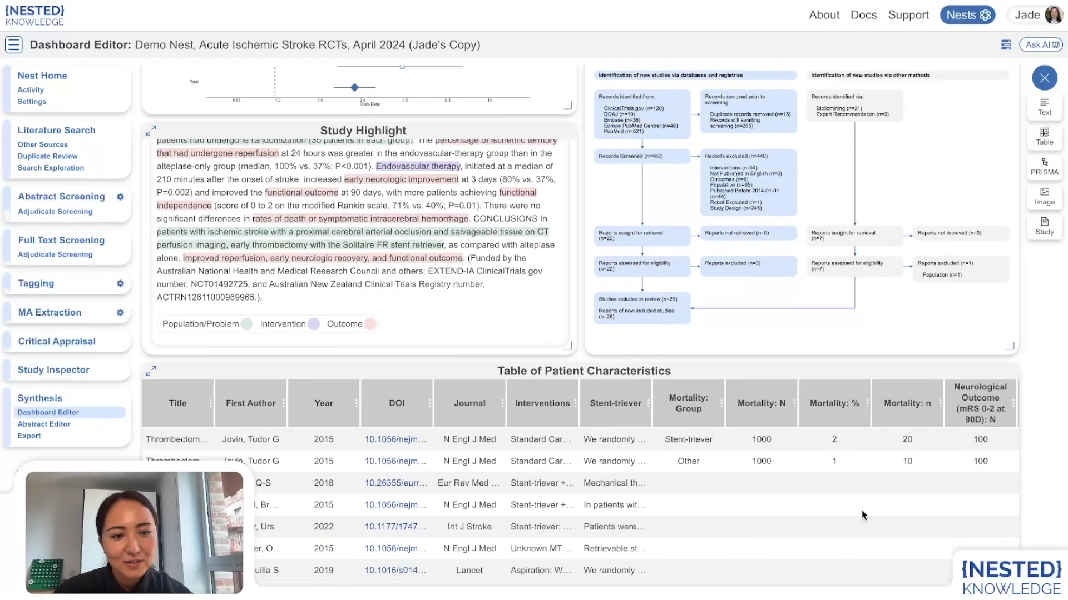
left_click_drag(676, 400, 657, 157)
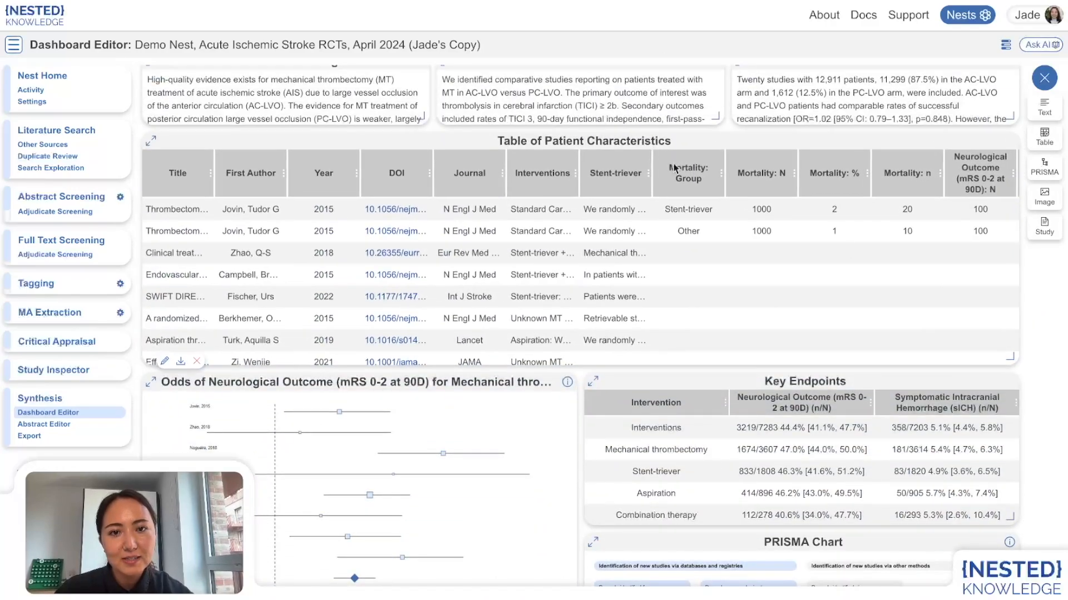
scroll(928, 207, "up", 1)
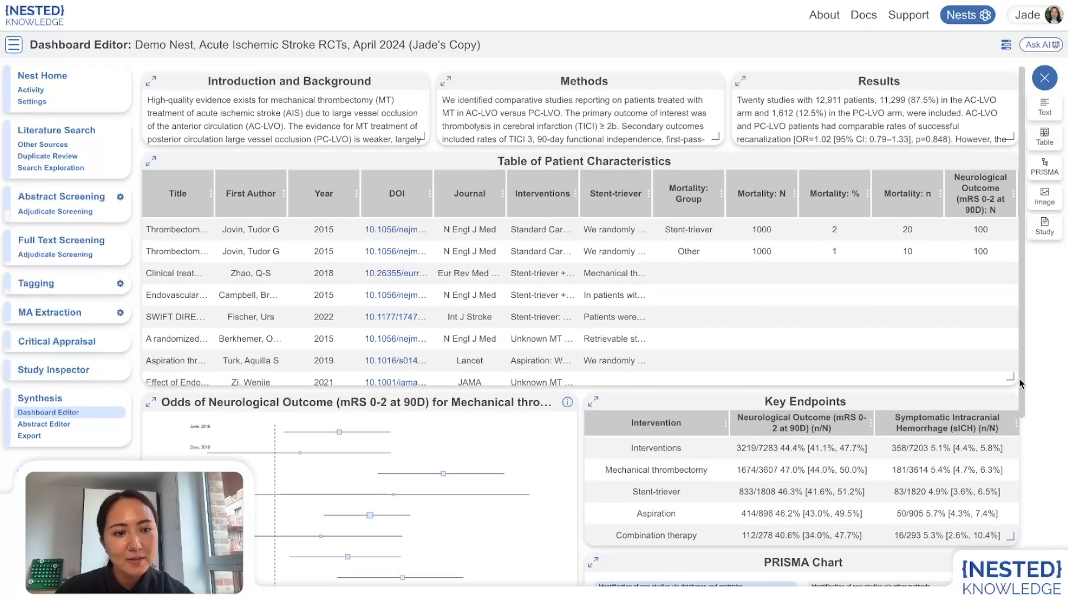
Step: Enlarge the Table of Patient Characteristics widget vertically to show more rows
left_click_drag(1010, 379, 1007, 531)
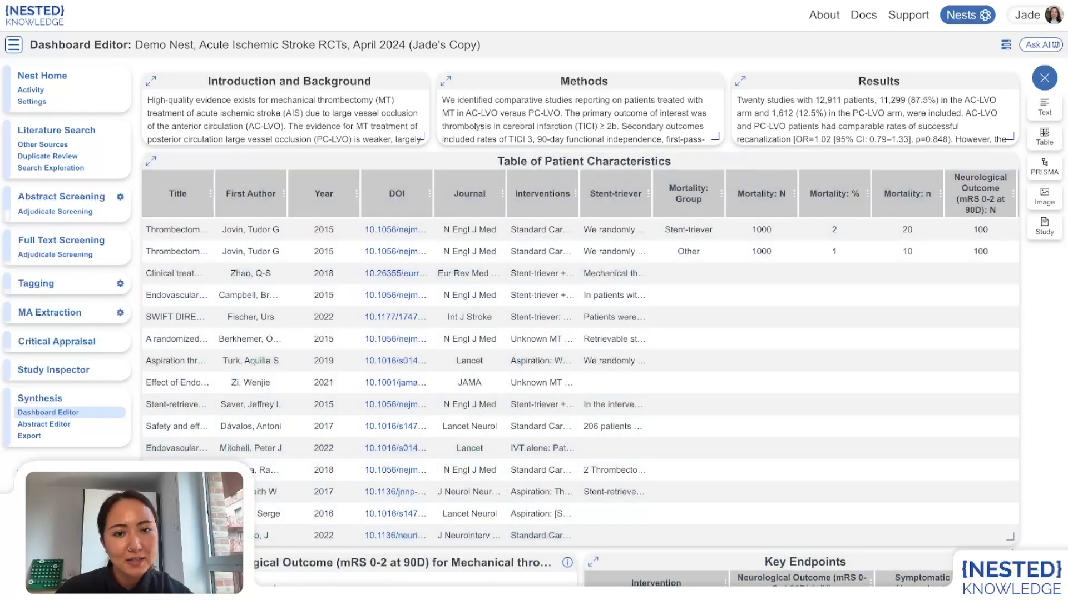
scroll(738, 396, "right", 1)
scroll(738, 396, "left", 1)
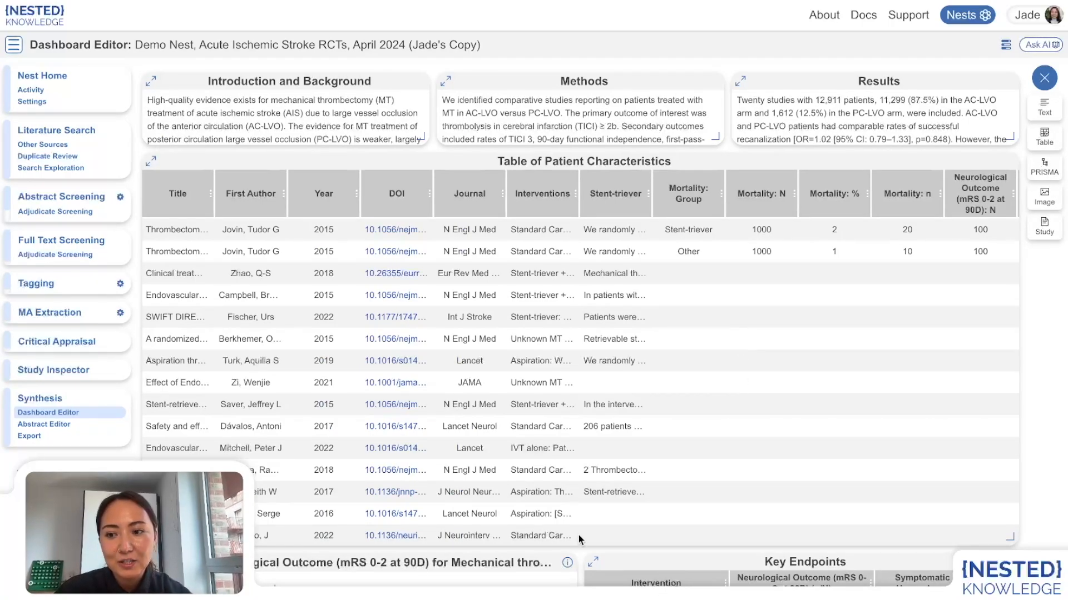
Step: Open the published Synthesis dashboard and review the patient characteristics table
left_click(42, 401)
left_click(76, 111)
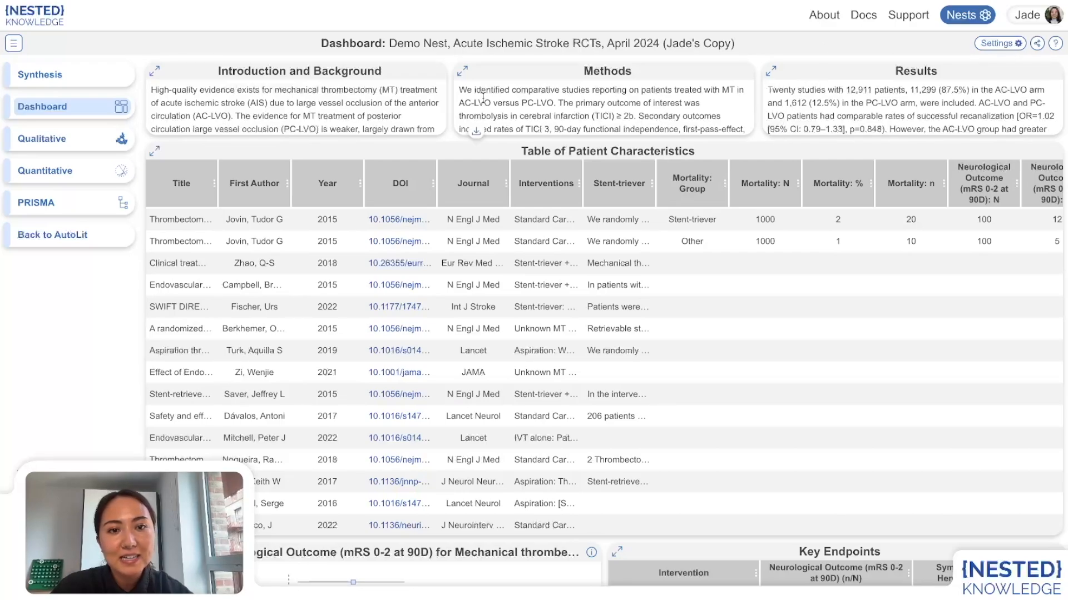
scroll(310, 393, "down", 1)
scroll(310, 392, "up", 1)
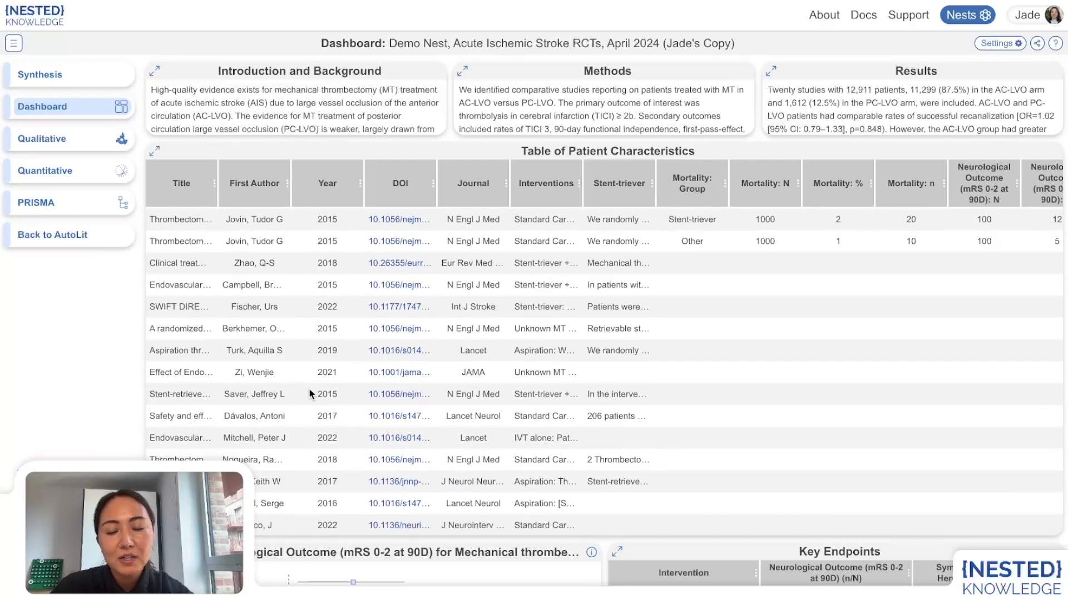
scroll(765, 366, "right", 3)
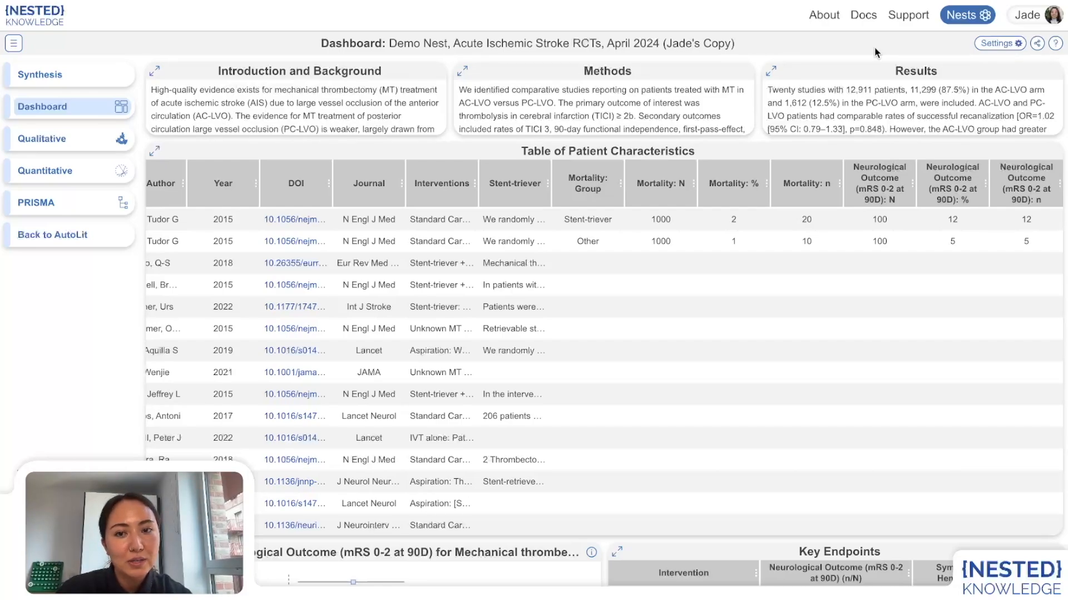
Step: Open the nest's share dialog, view the link, QR code and embed options, and close it
left_click(1039, 44)
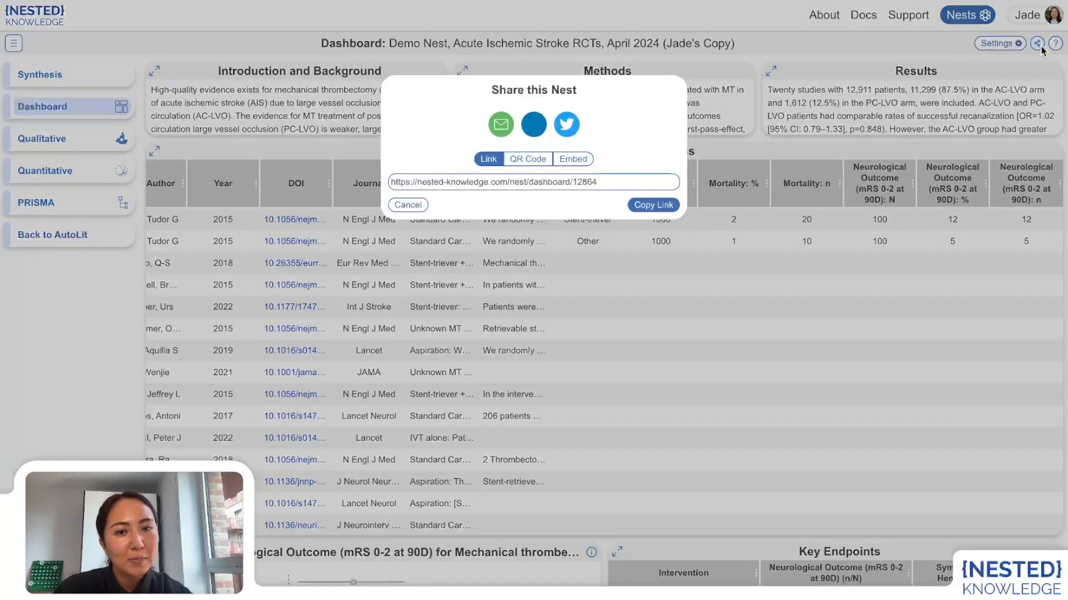
left_click(528, 159)
left_click(573, 159)
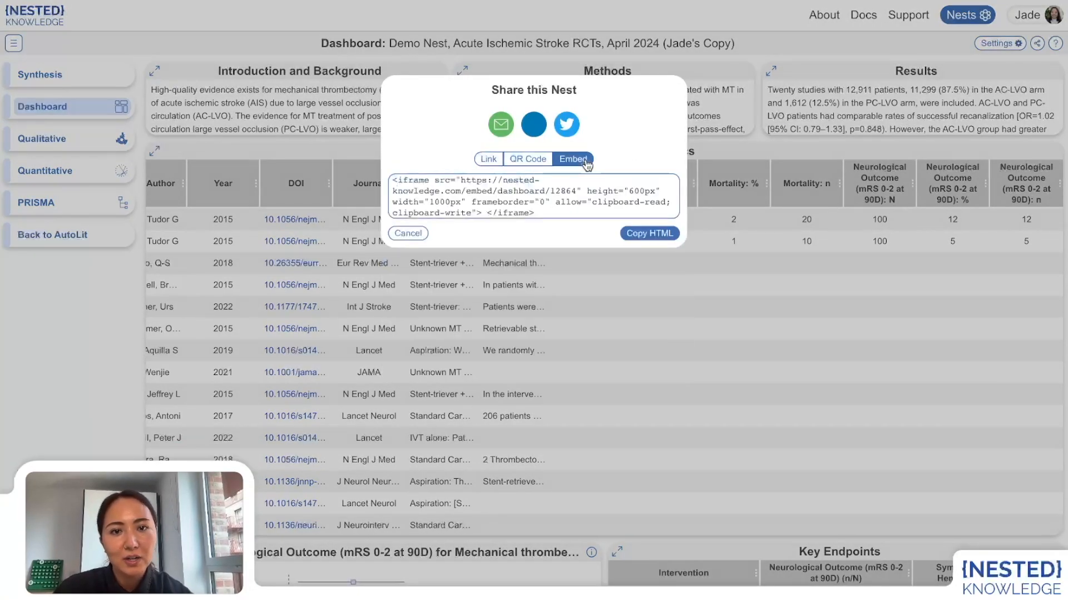
left_click(760, 155)
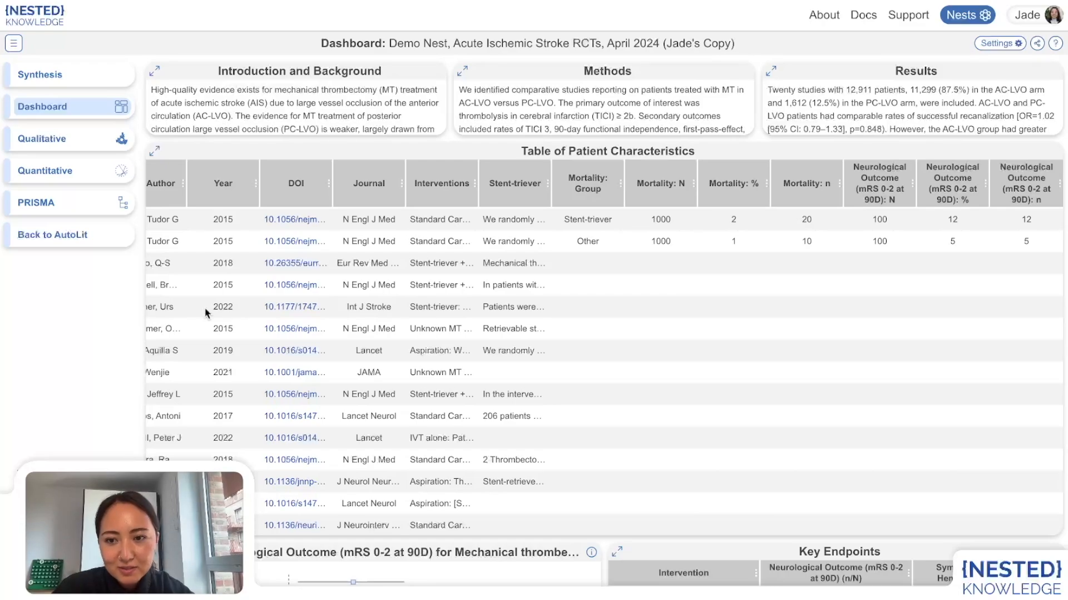
scroll(205, 307, "left", 3)
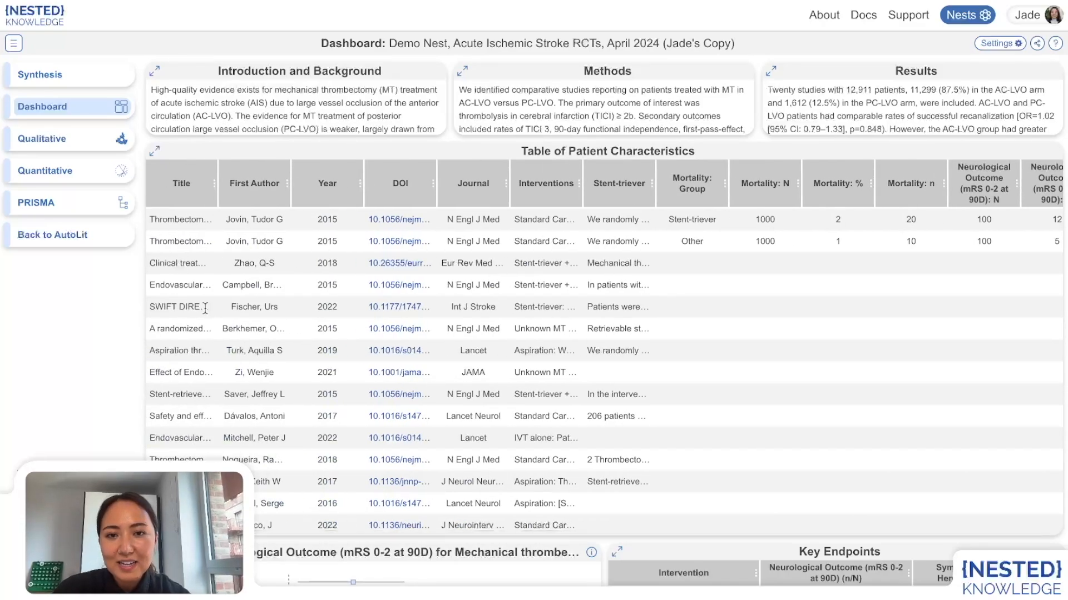